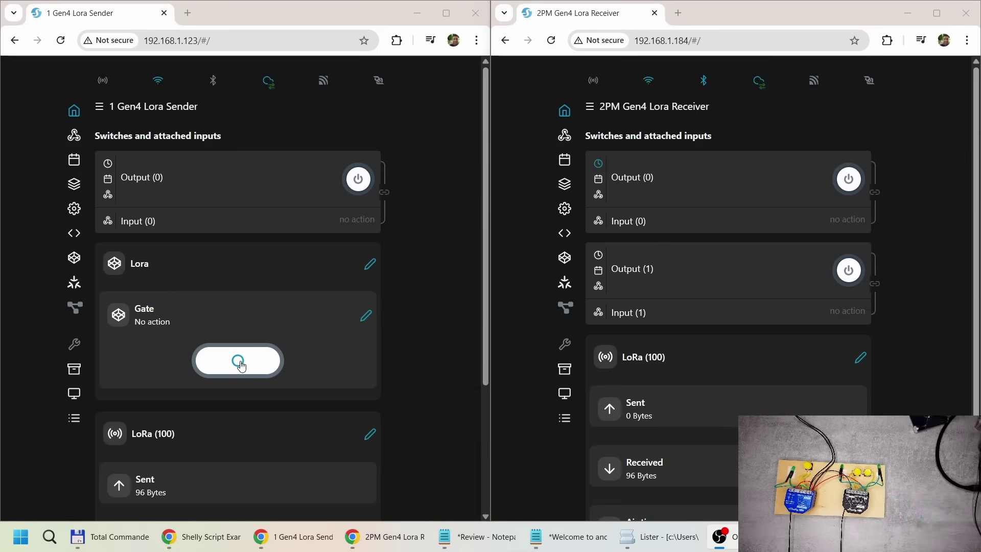
# Step: Press the Lora group's Gate virtual button so sent and received data reach 112 Bytes
pyautogui.click(241, 366)
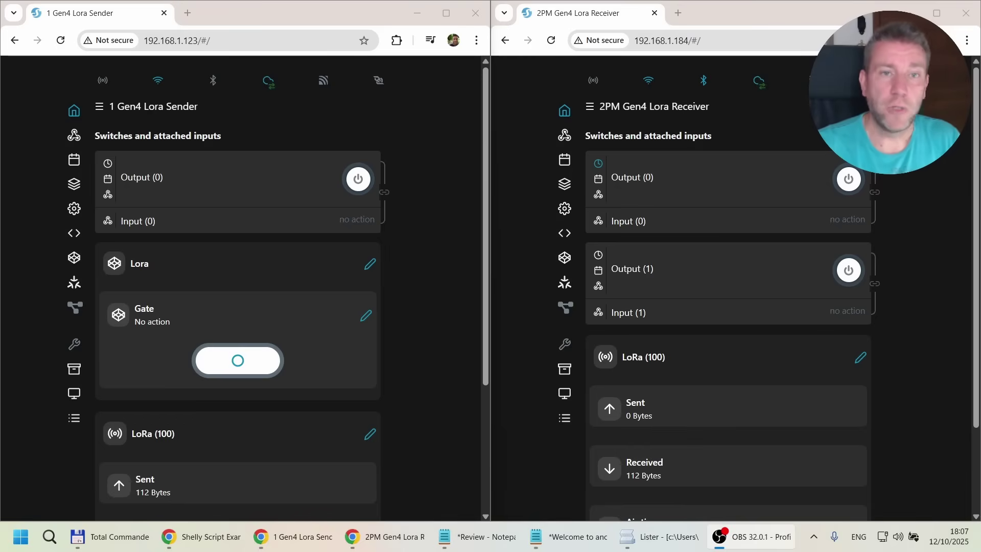
# Step: Bring the sender forward, open its virtual components page and view the new-component types
pyautogui.click(74, 112)
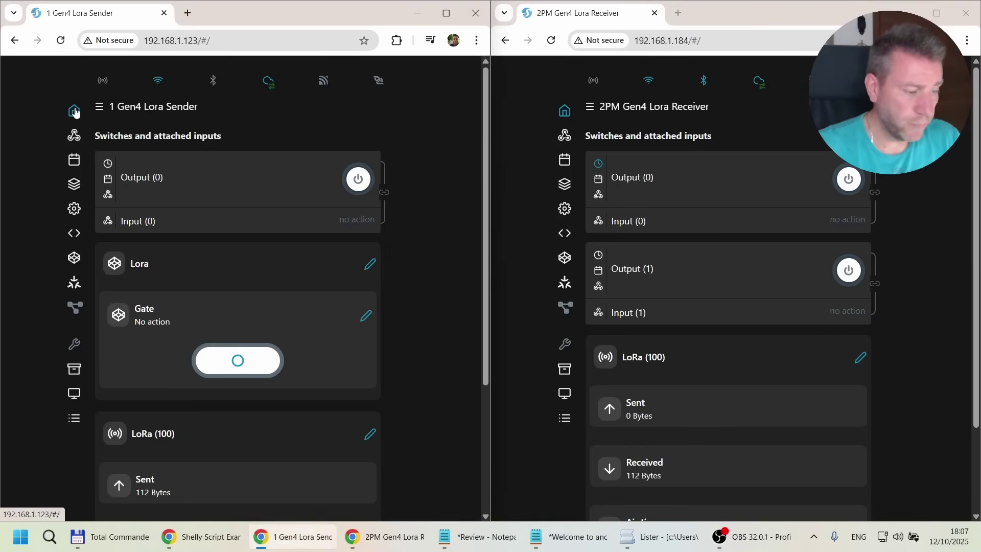
pyautogui.click(74, 263)
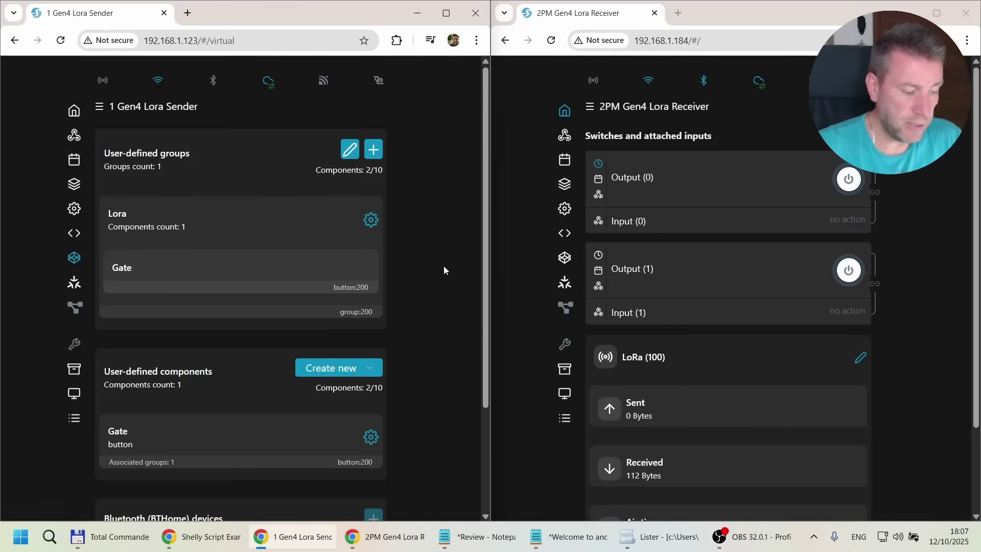
pyautogui.scroll(-3, 444, 270)
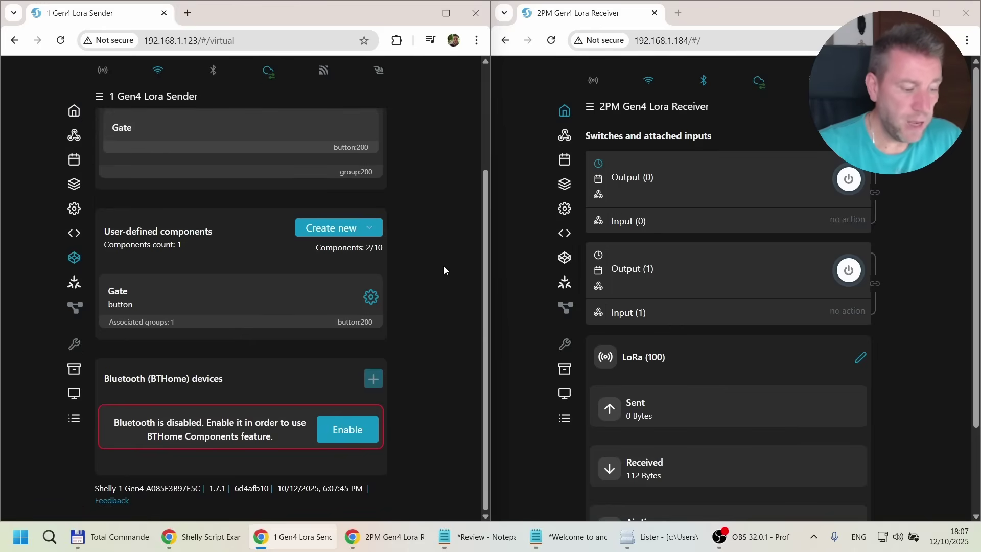
pyautogui.click(365, 228)
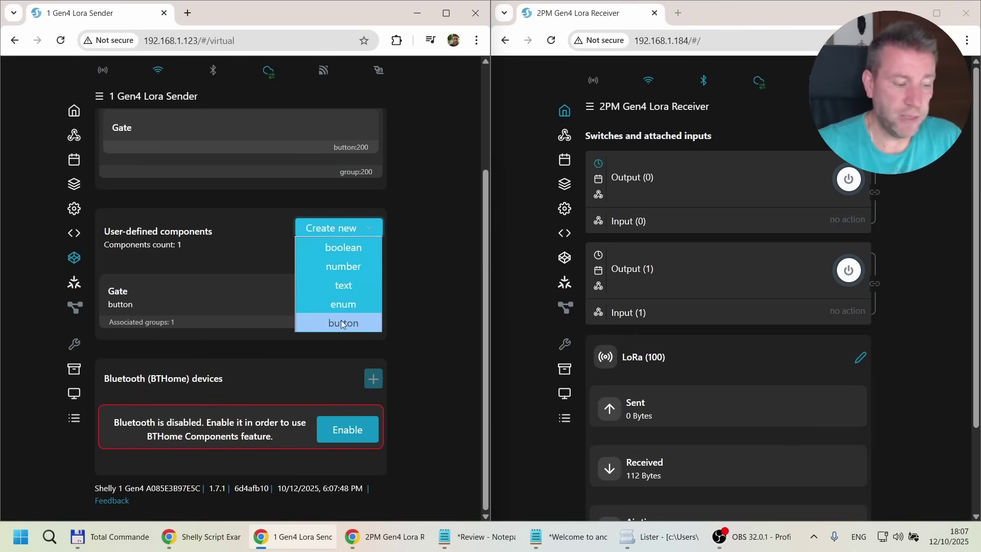
# Step: Inspect the Gate button:200 settings (name, Button view, icon URL), then return to the components list
pyautogui.click(182, 296)
pyautogui.click(372, 296)
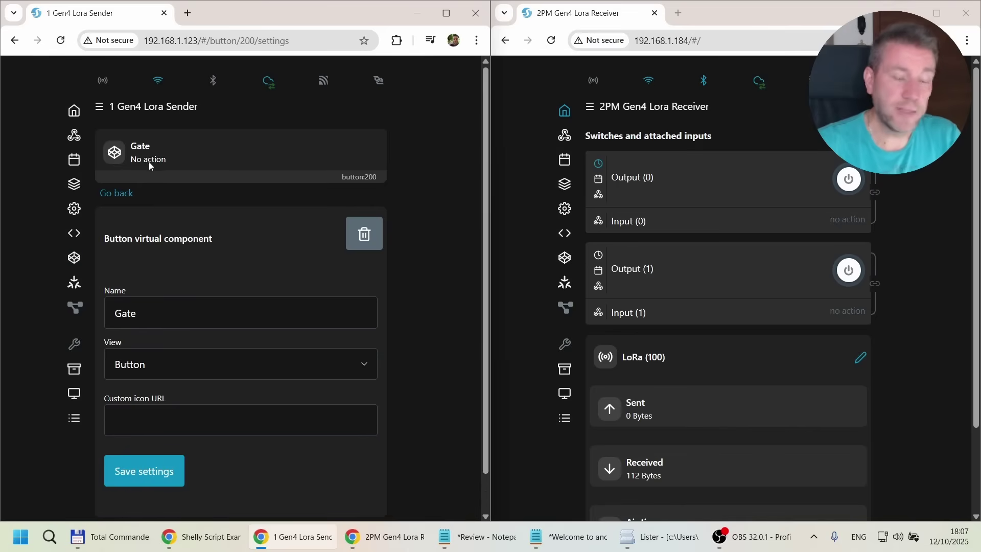
pyautogui.doubleClick(118, 313)
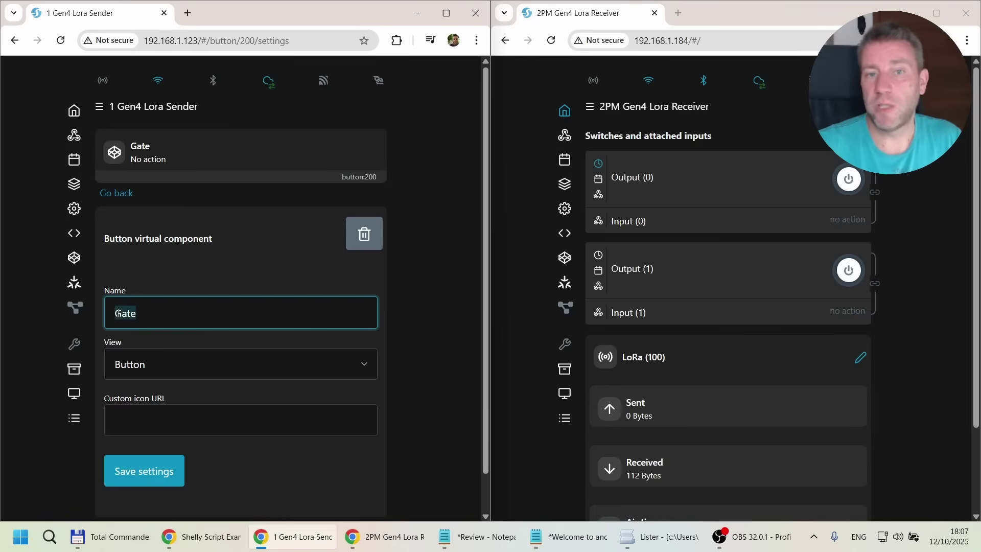
pyautogui.click(175, 366)
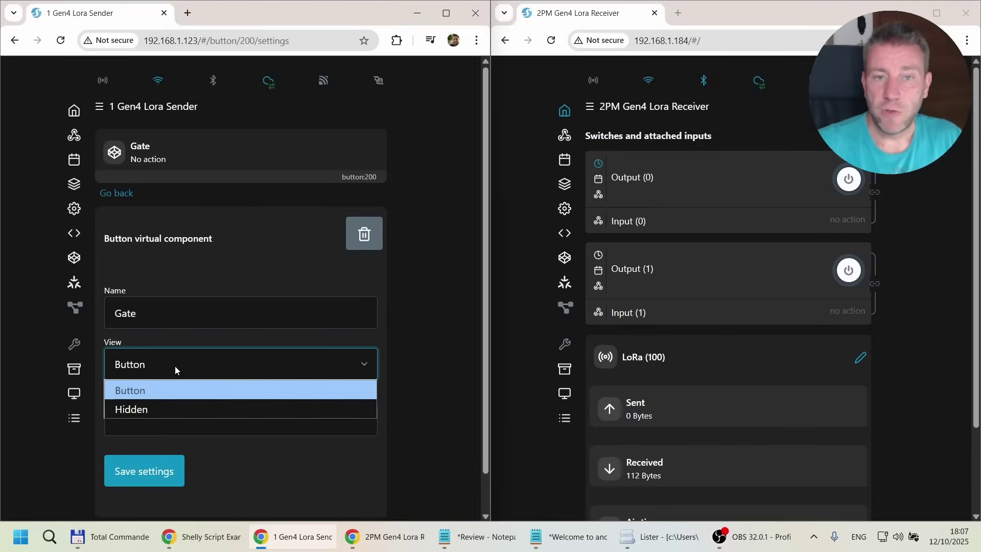
pyautogui.click(175, 366)
pyautogui.click(167, 315)
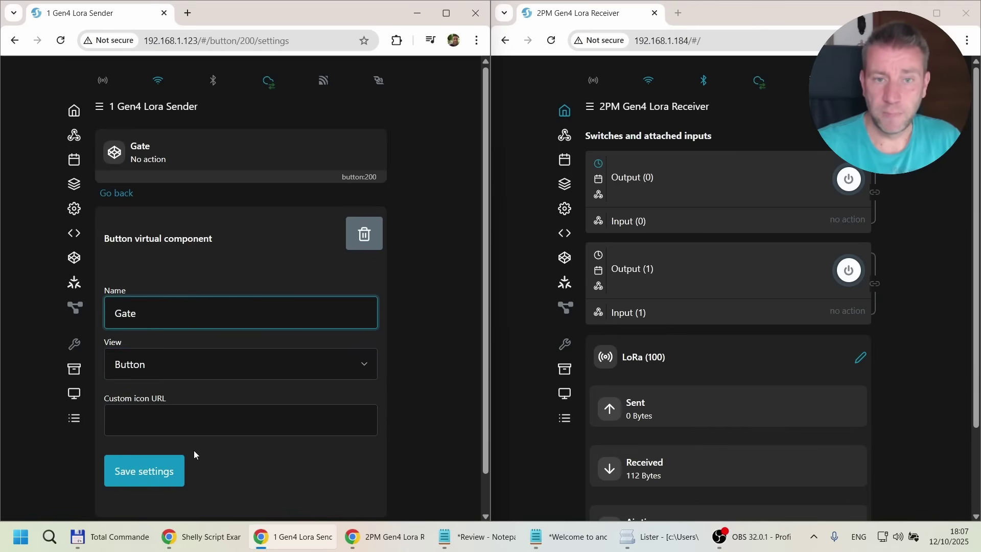
pyautogui.click(149, 425)
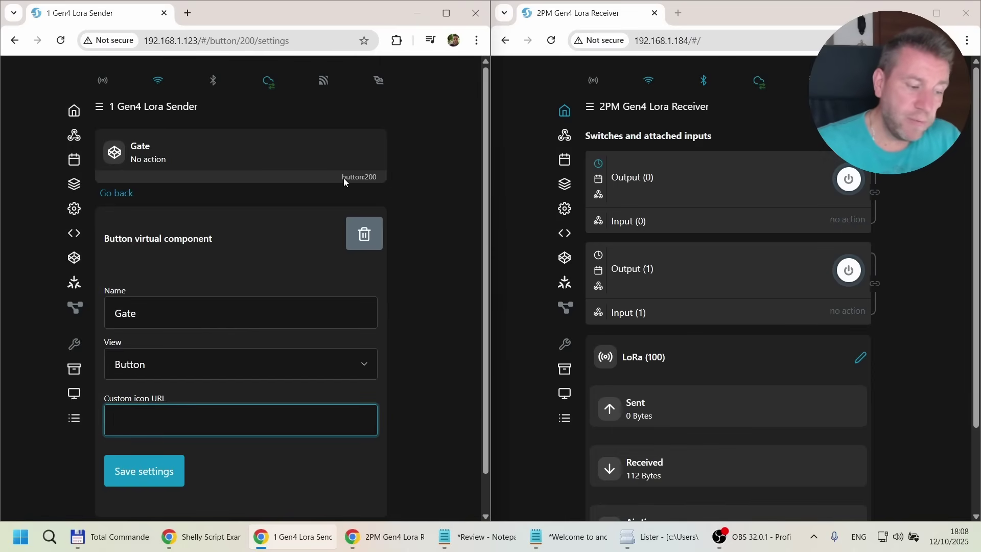
pyautogui.moveTo(343, 178); pyautogui.dragTo(394, 179)
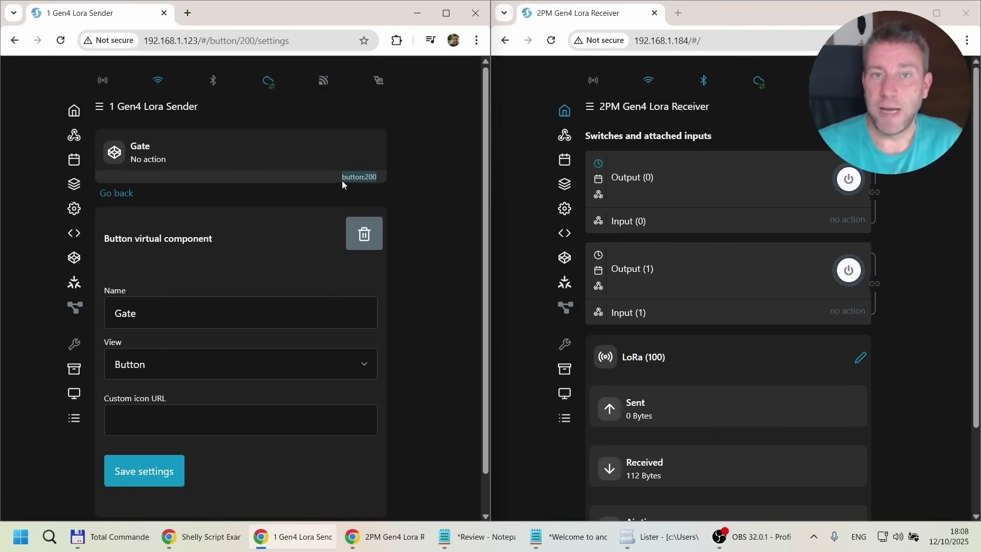
pyautogui.click(325, 180)
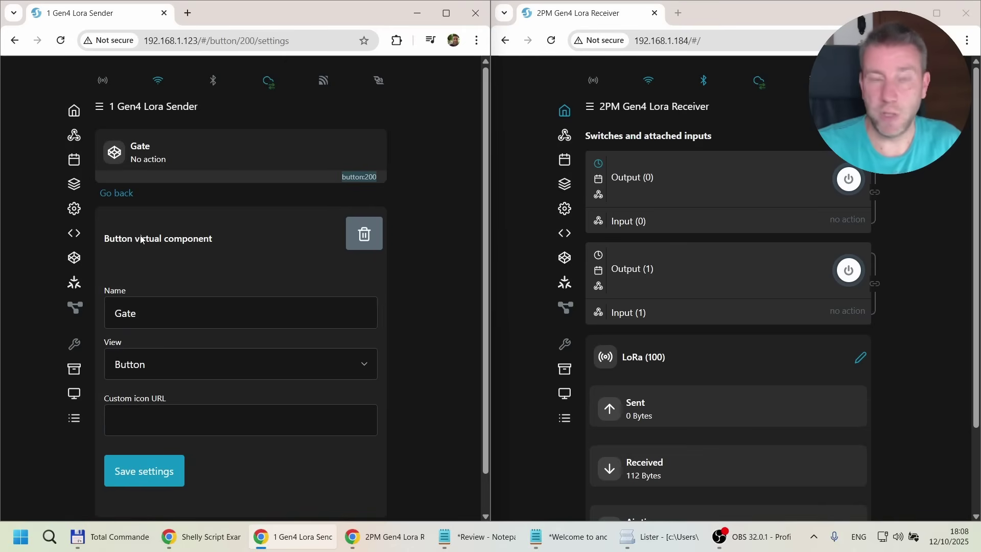
pyautogui.hotkey('alt', 'Left')
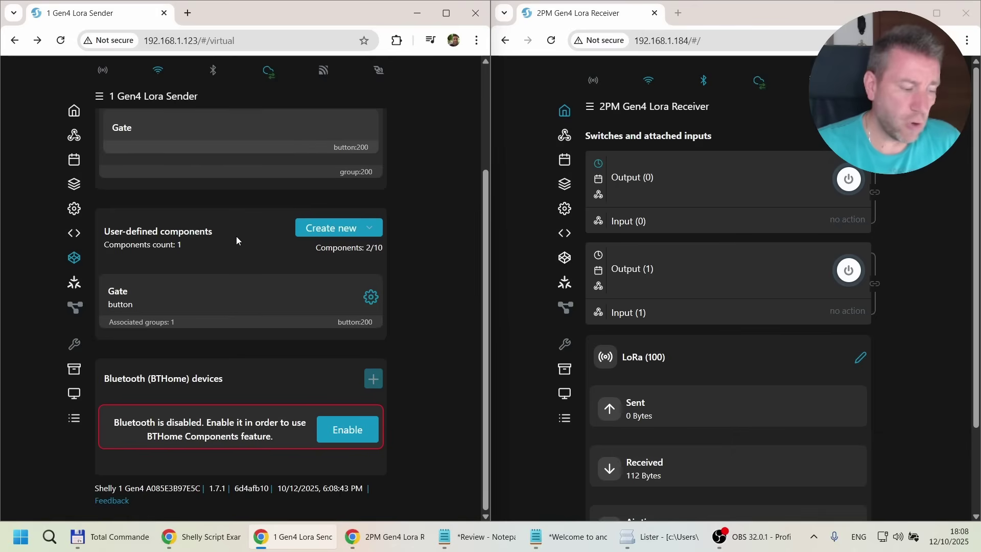
# Step: Review the Lora group's settings, then go back to the sender's home page
pyautogui.scroll(3, 236, 236)
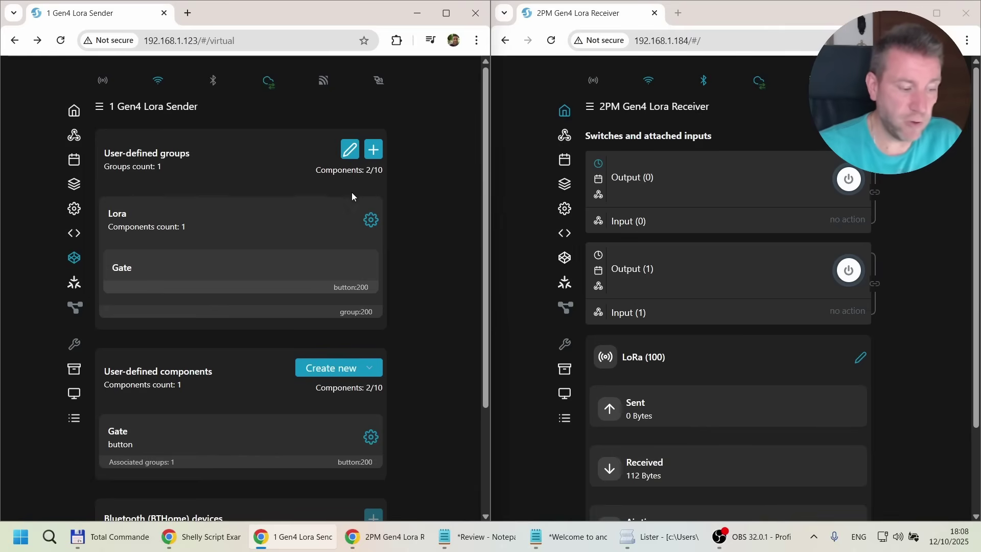
pyautogui.click(374, 150)
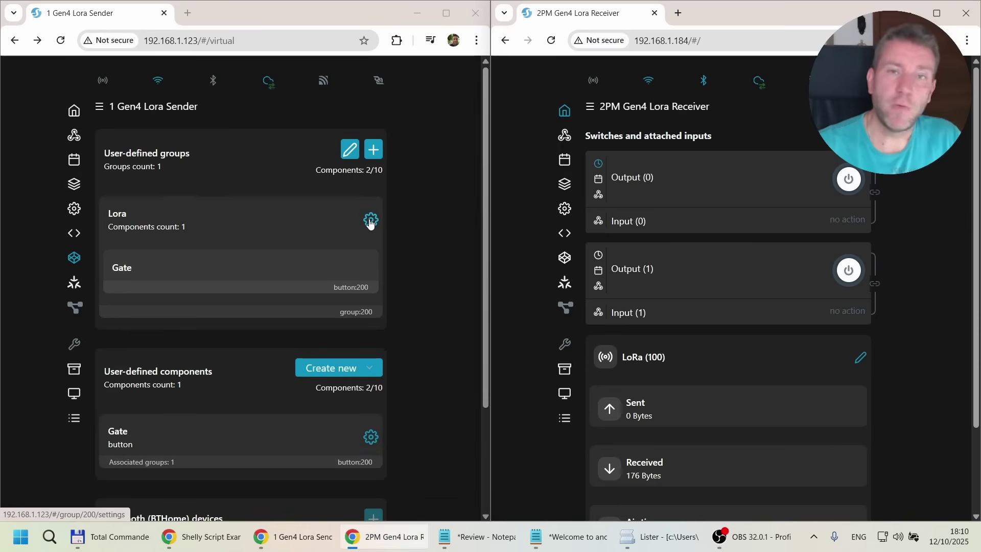
pyautogui.click(370, 220)
pyautogui.scroll(-3, 170, 373)
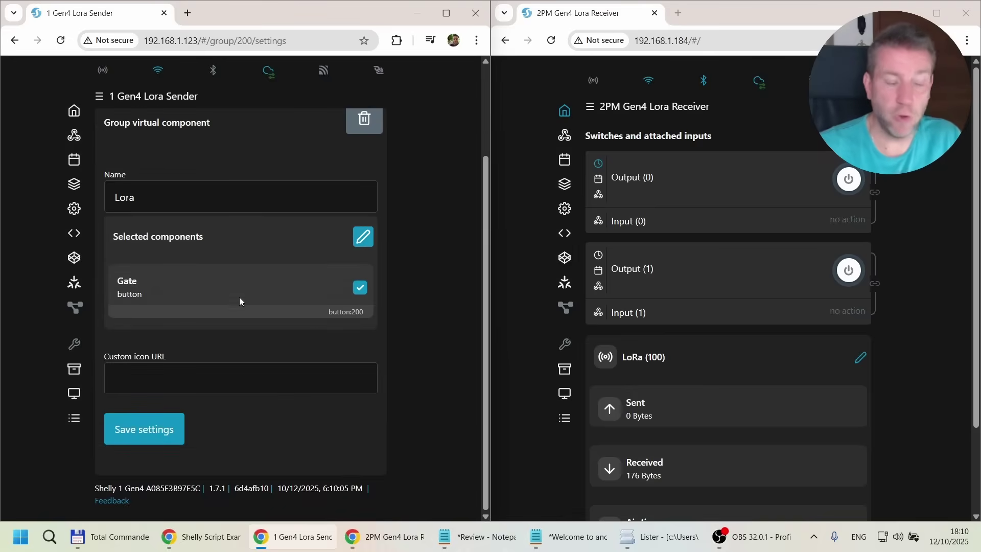
pyautogui.scroll(3, 169, 179)
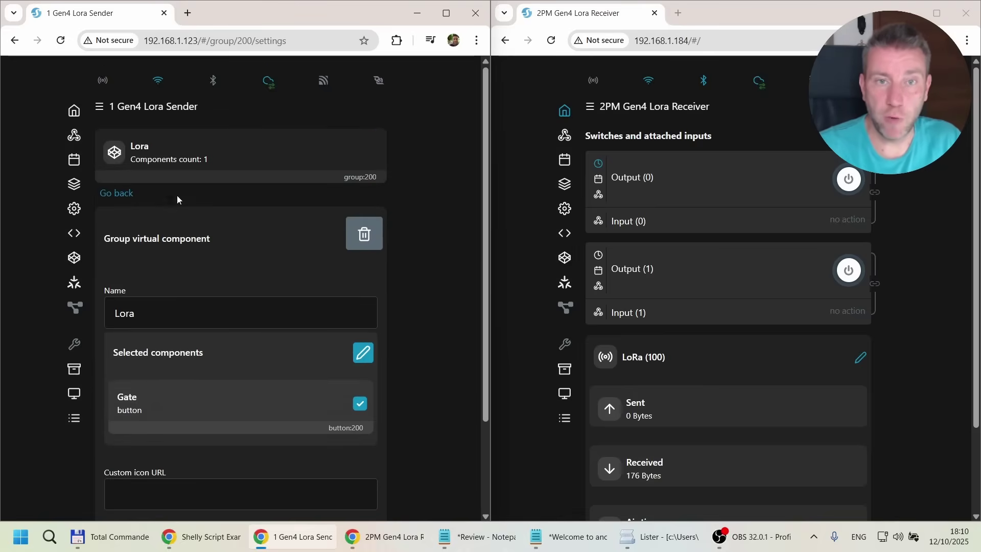
pyautogui.click(77, 112)
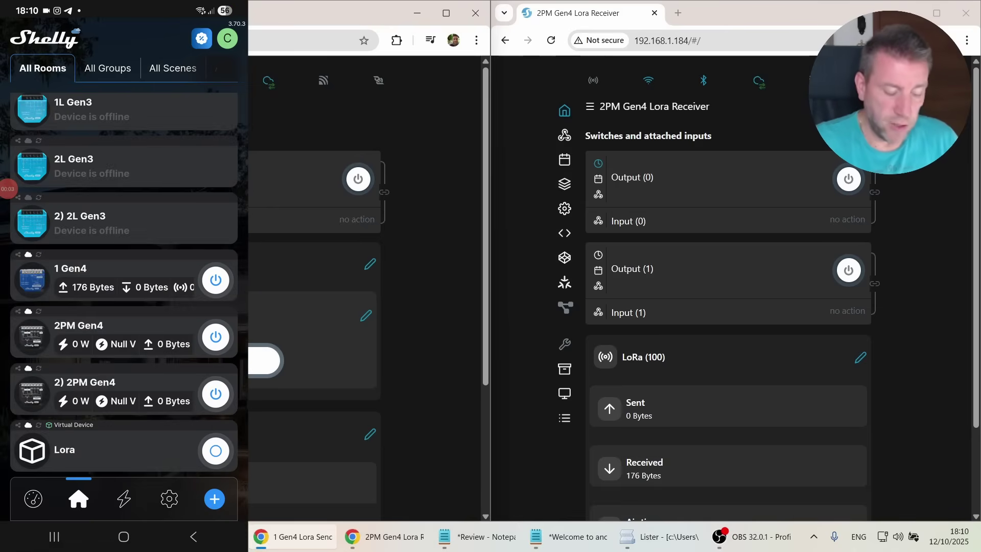
# Step: In the app, check the 1 Gen4's Components and Groups tabs and Lora group settings, cancelling without saving
pyautogui.click(124, 268)
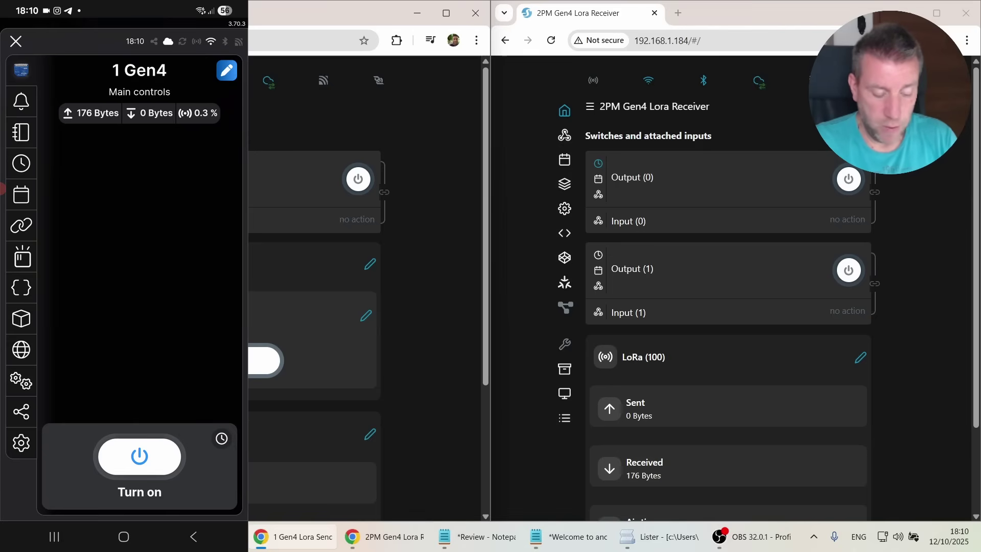
pyautogui.click(21, 319)
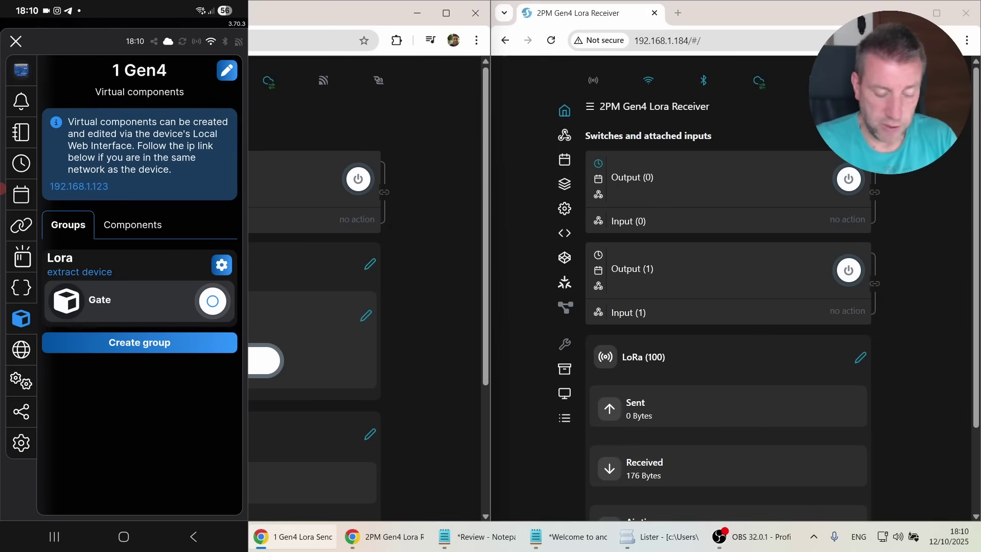
pyautogui.click(133, 225)
pyautogui.click(66, 222)
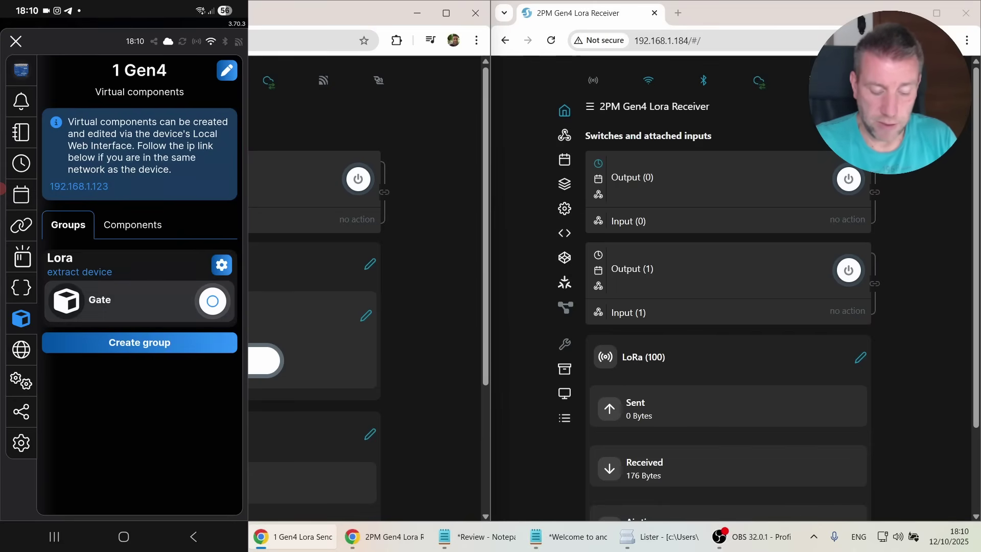
pyautogui.click(221, 265)
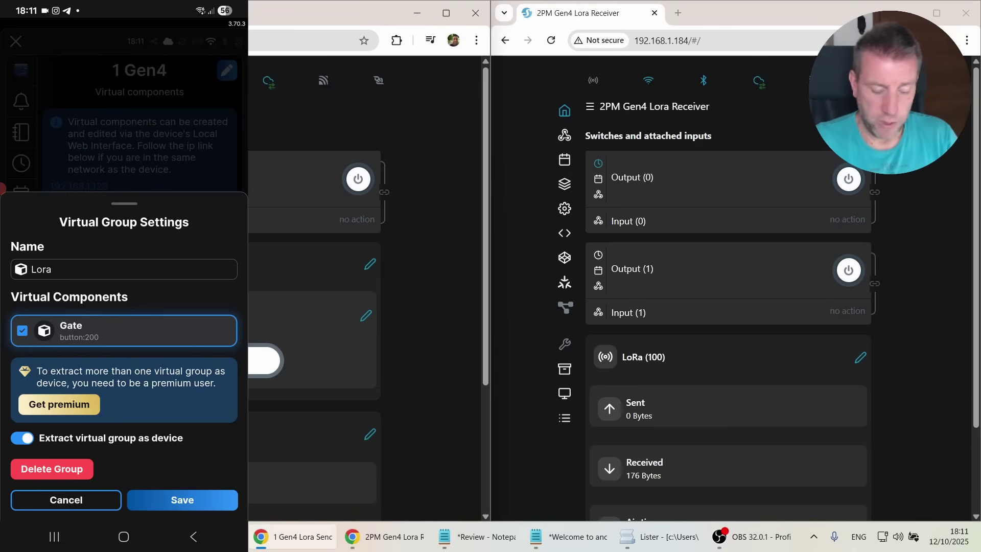
pyautogui.click(66, 499)
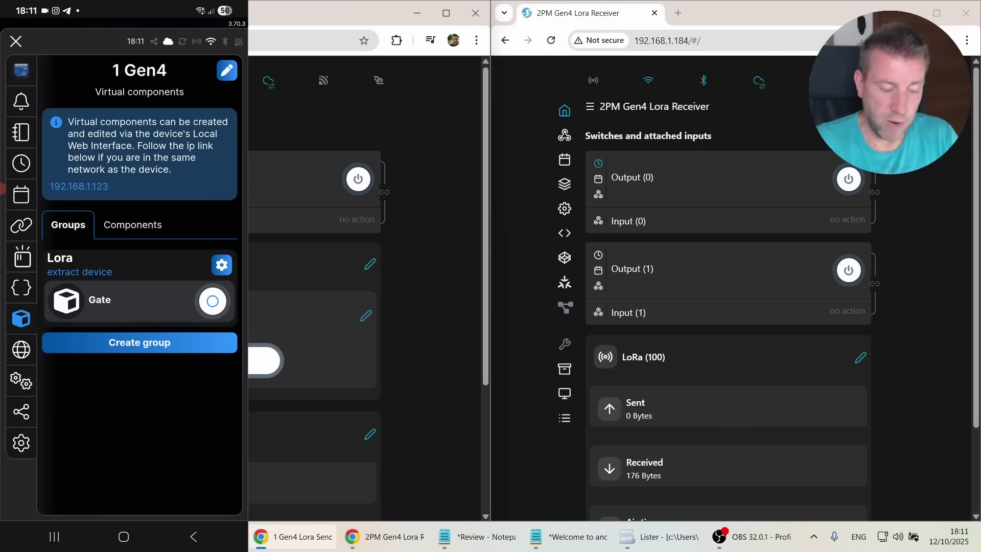
# Step: Go back to the device list and open the Lora virtual device
pyautogui.click(16, 41)
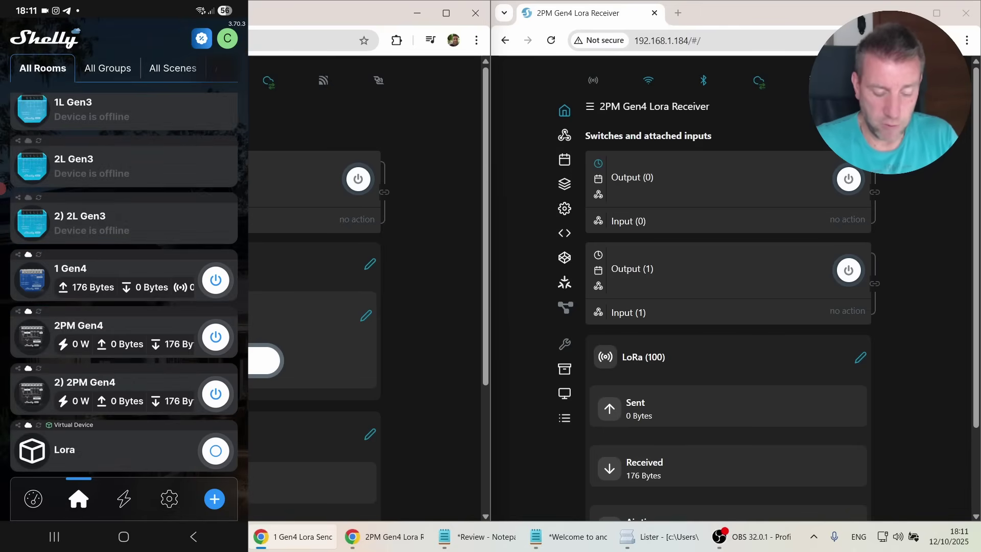
pyautogui.click(90, 448)
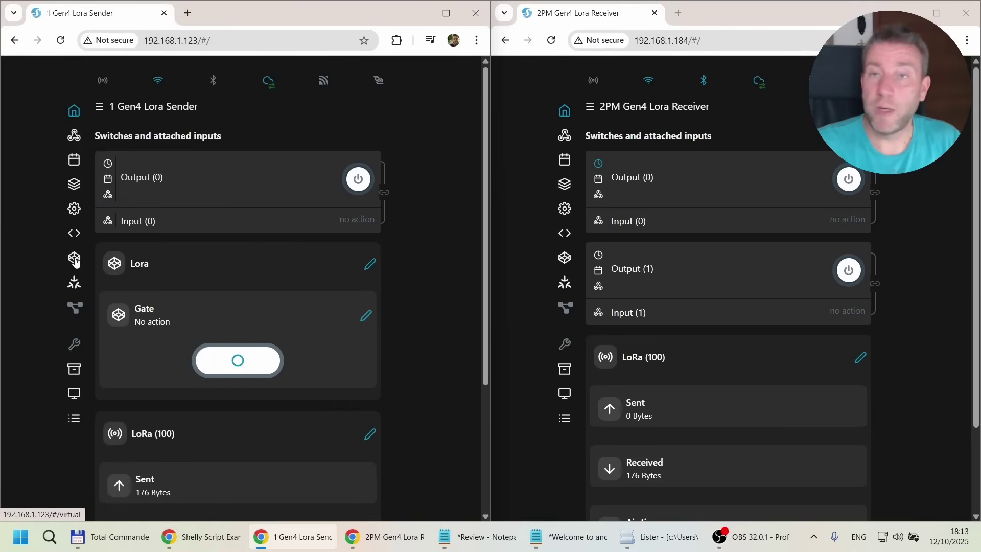
# Step: Open the 'Lora virtual button sender' script and review its sendMessage function
pyautogui.click(71, 234)
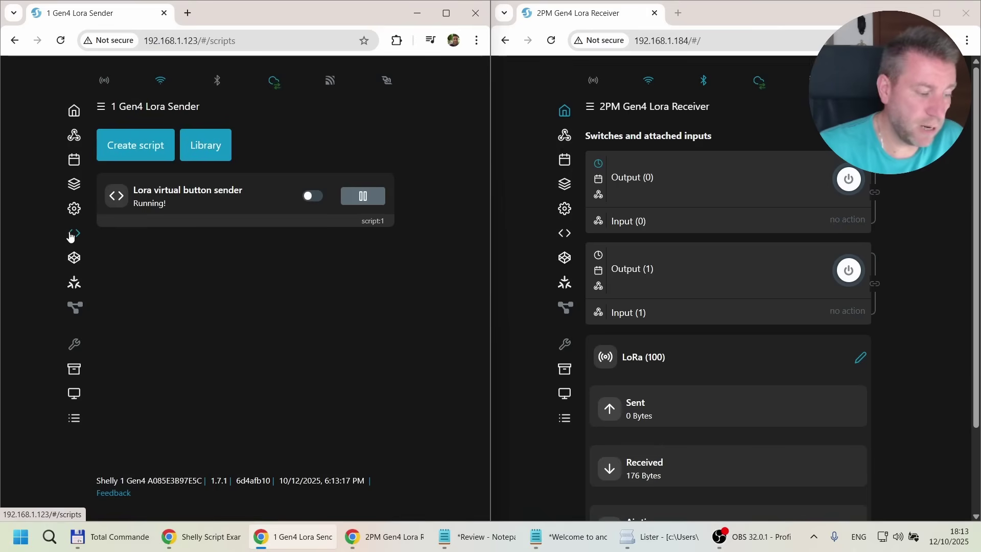
pyautogui.click(171, 191)
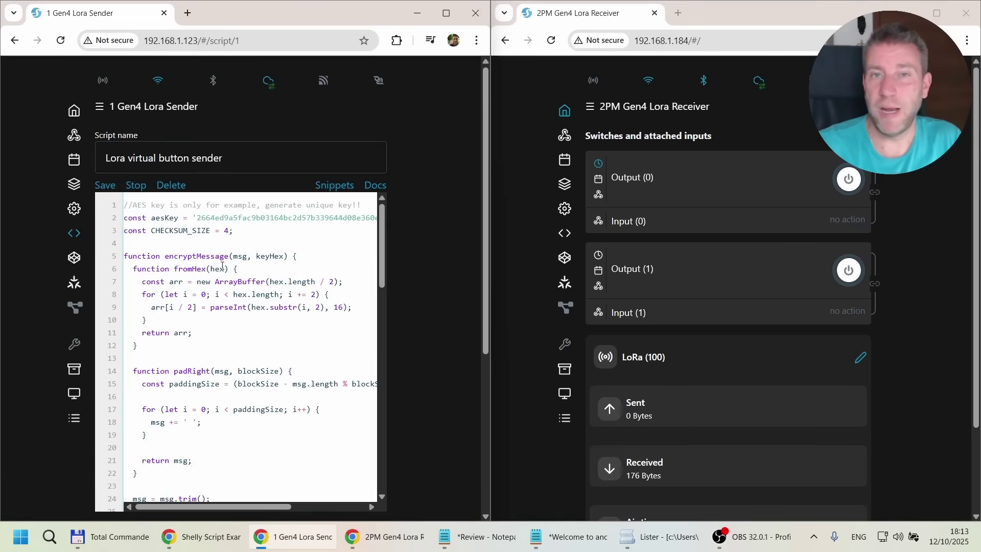
pyautogui.scroll(-6, 222, 266)
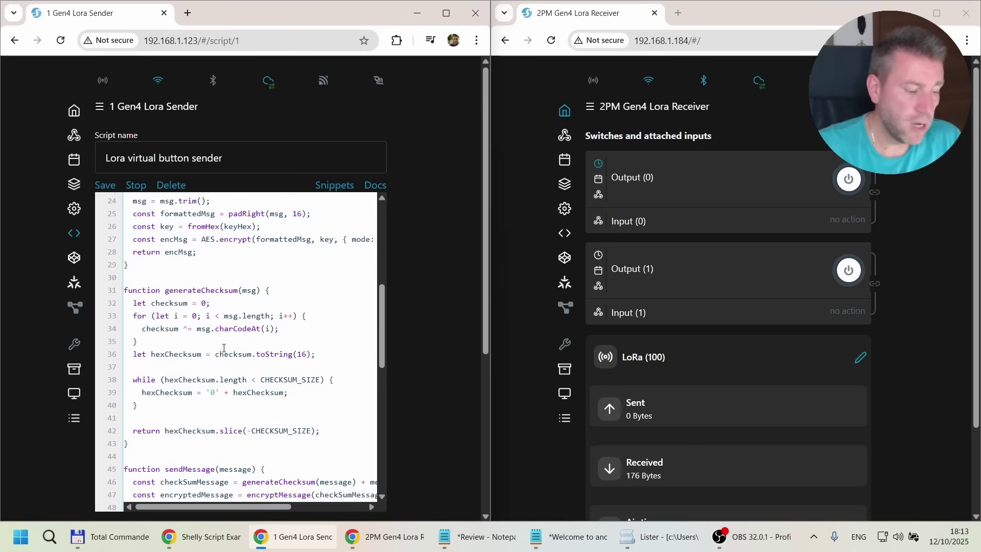
pyautogui.scroll(6, 217, 263)
pyautogui.scroll(-1, 210, 260)
pyautogui.scroll(-15, 210, 260)
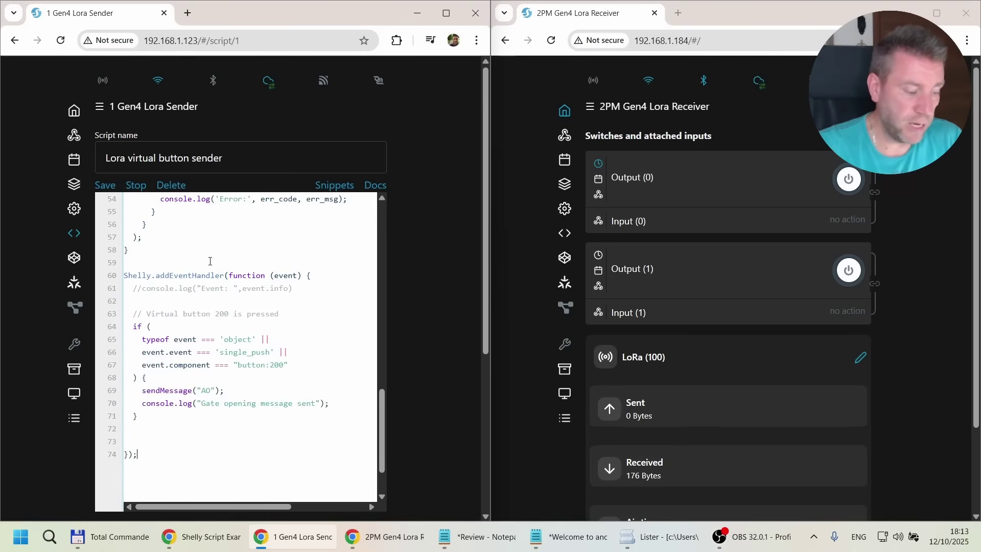
pyautogui.scroll(5, 148, 278)
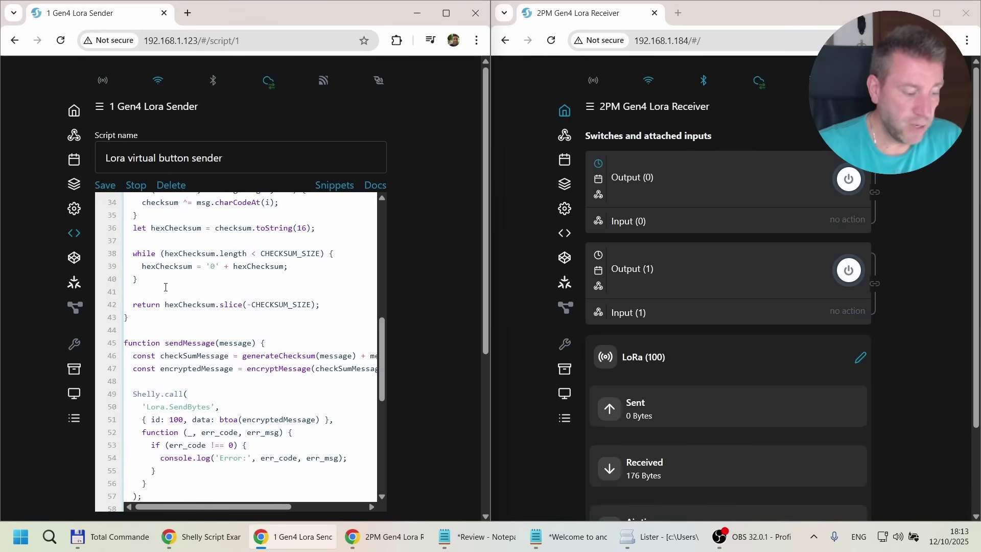
pyautogui.moveTo(169, 275); pyautogui.dragTo(262, 274)
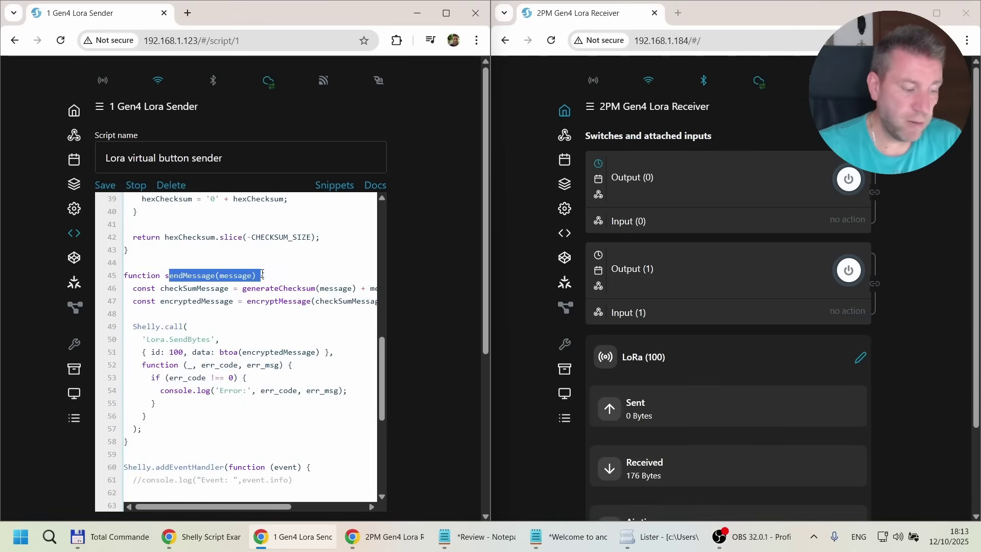
pyautogui.scroll(-2, 271, 343)
pyautogui.click(174, 382)
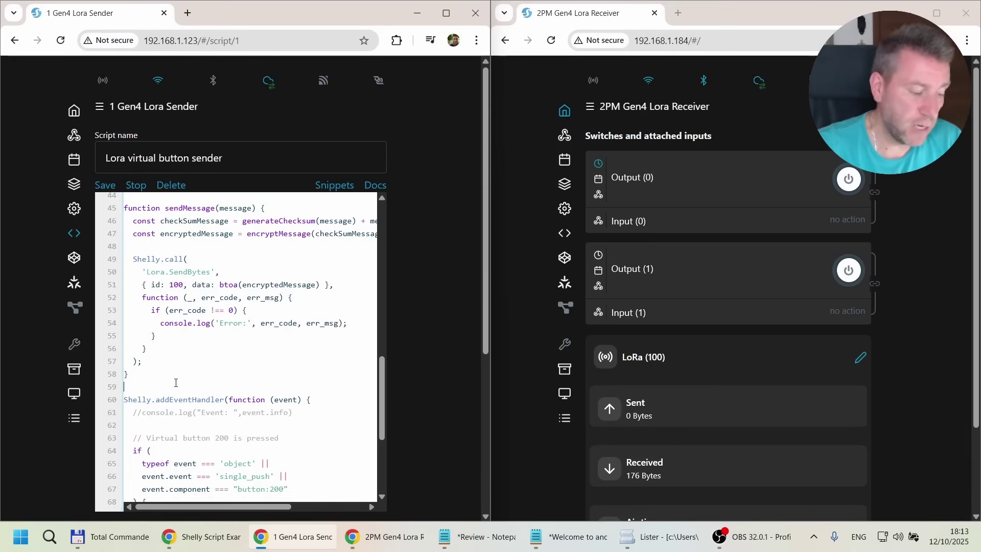
# Step: Highlight the event handler registration on line 60 and its event parameter
pyautogui.scroll(-4, 176, 382)
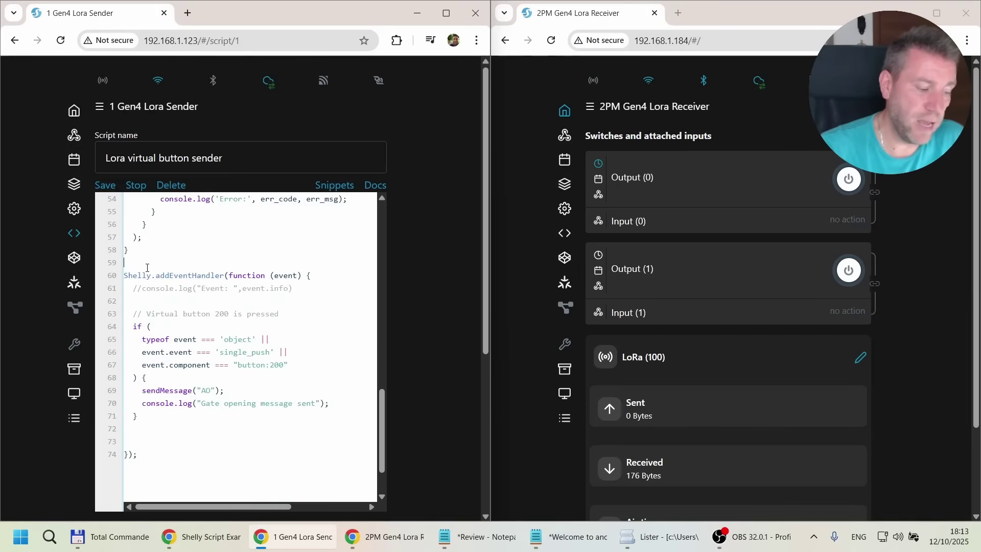
pyautogui.moveTo(155, 276); pyautogui.dragTo(332, 271)
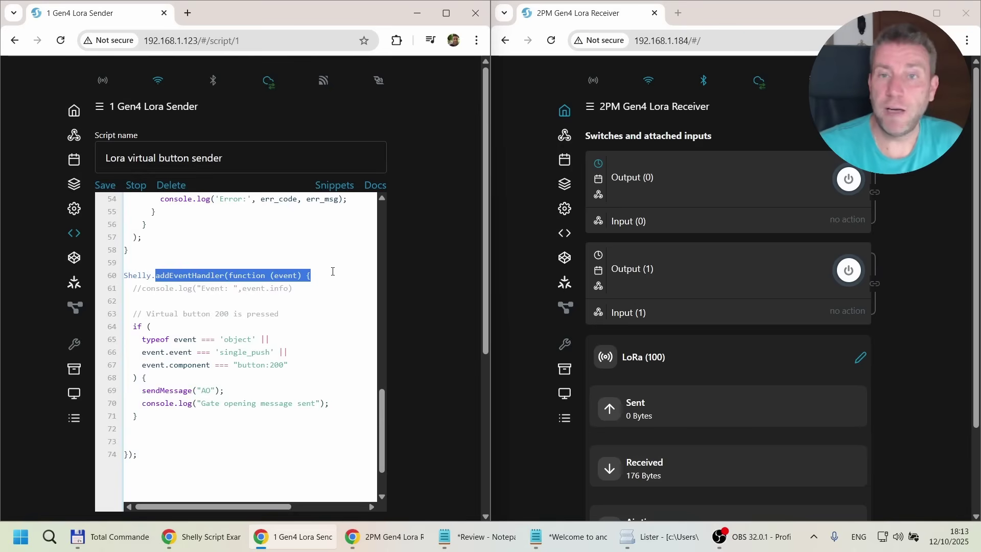
pyautogui.click(312, 286)
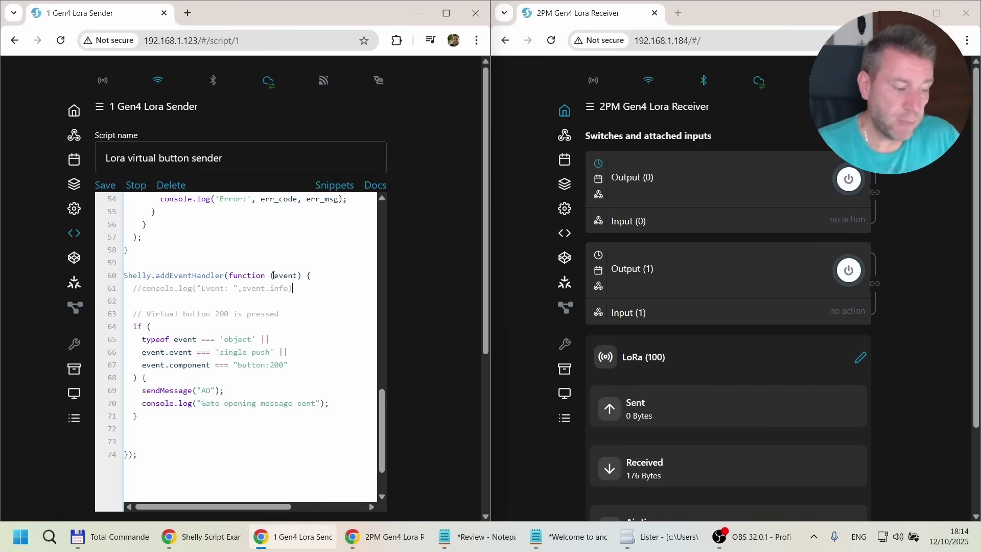
pyautogui.moveTo(275, 275); pyautogui.dragTo(298, 274)
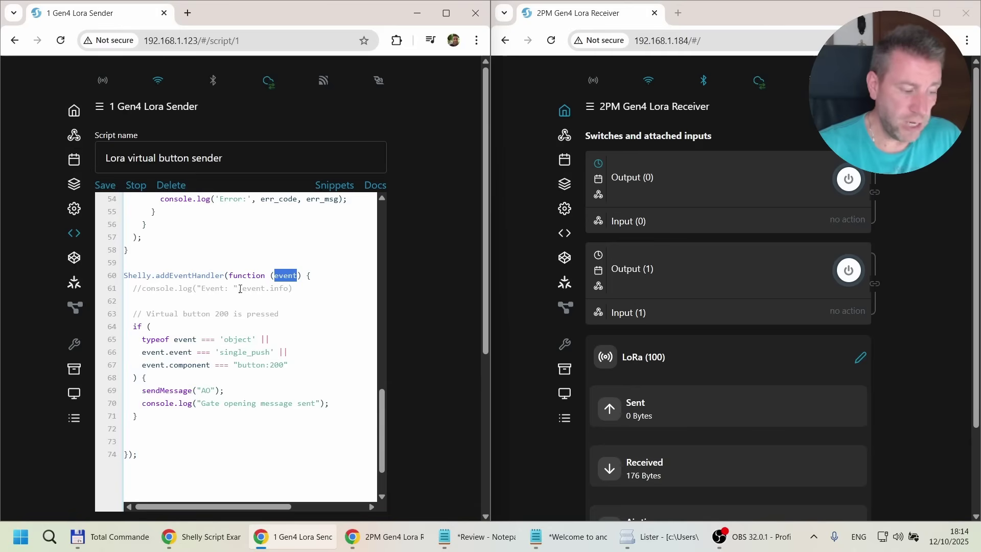
pyautogui.click(276, 288)
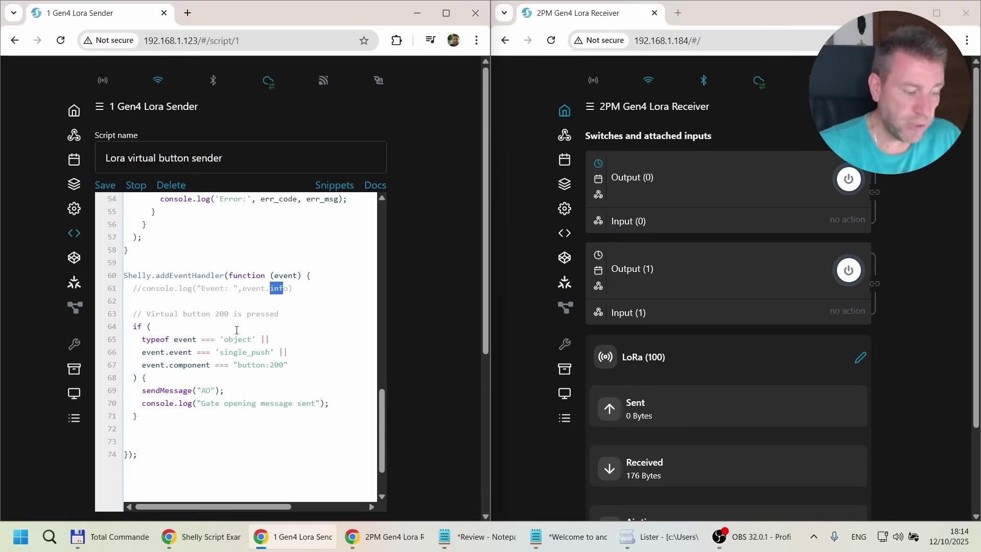
pyautogui.click(209, 331)
pyautogui.scroll(-1, 210, 335)
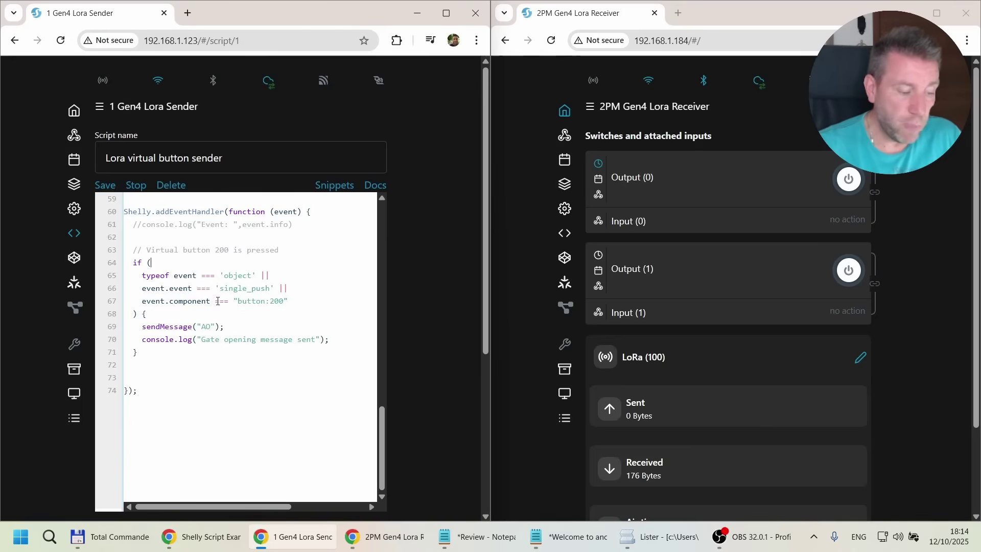
# Step: Highlight the condition's checks for button:200, the object type and the single_push event
pyautogui.moveTo(238, 301); pyautogui.dragTo(285, 301)
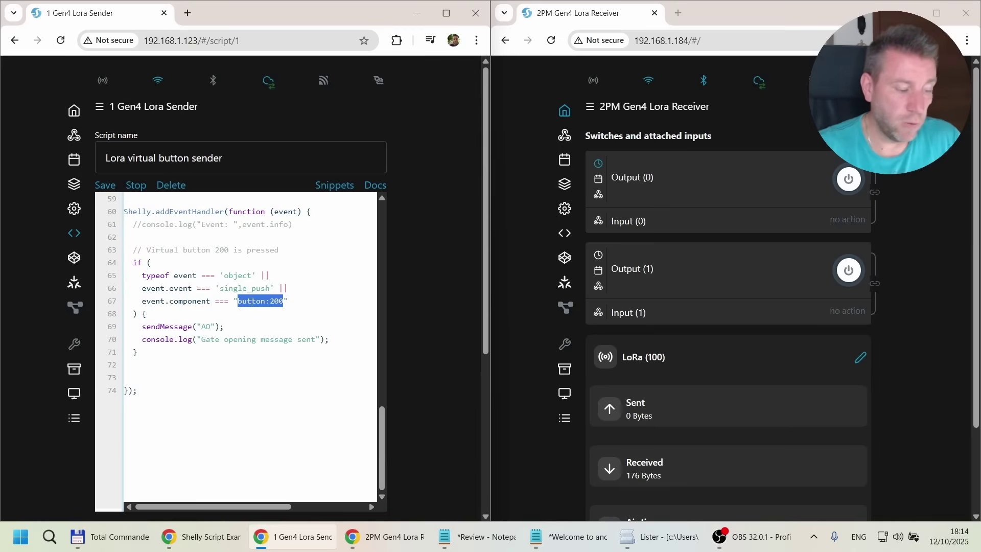
pyautogui.moveTo(234, 301); pyautogui.dragTo(287, 301)
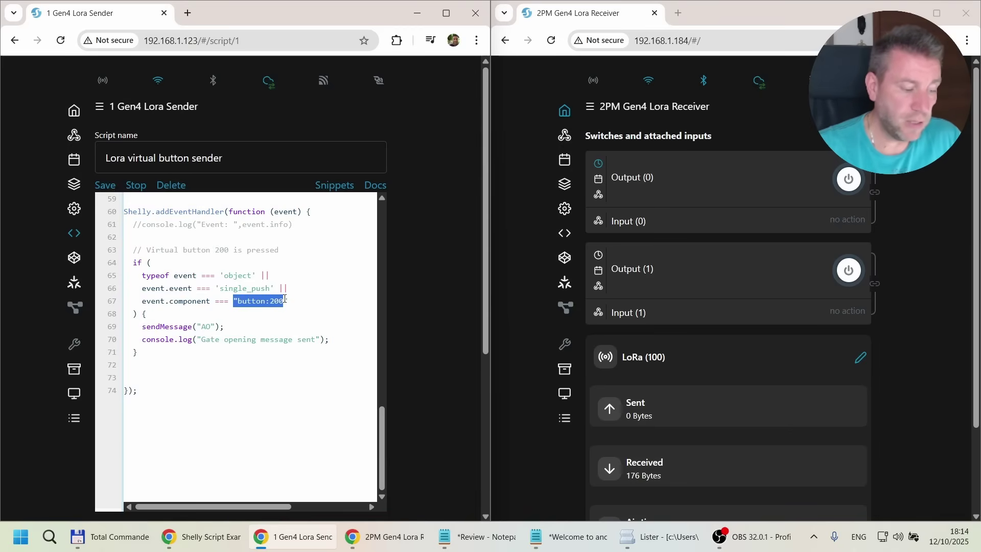
pyautogui.click(288, 301)
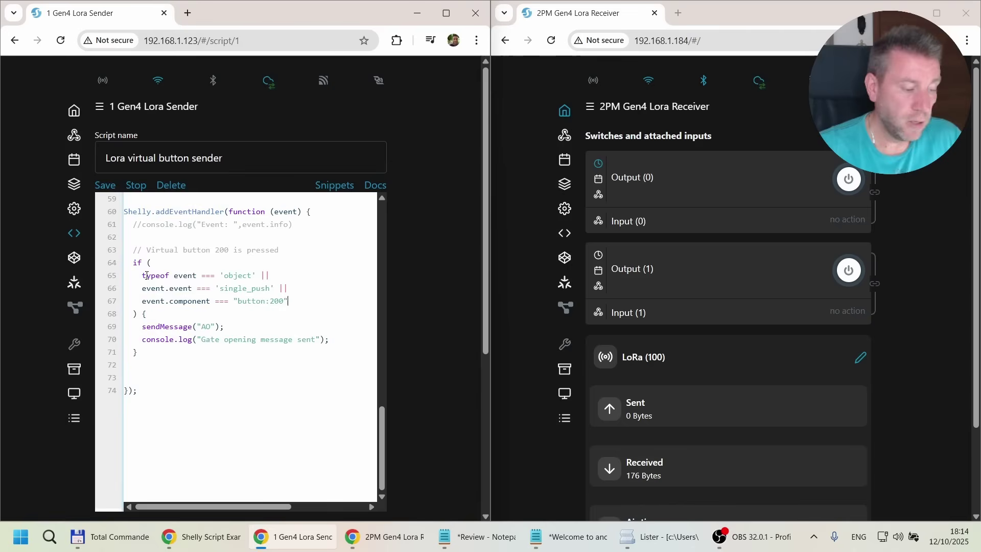
pyautogui.moveTo(146, 276); pyautogui.dragTo(266, 274)
pyautogui.moveTo(145, 288); pyautogui.dragTo(243, 292)
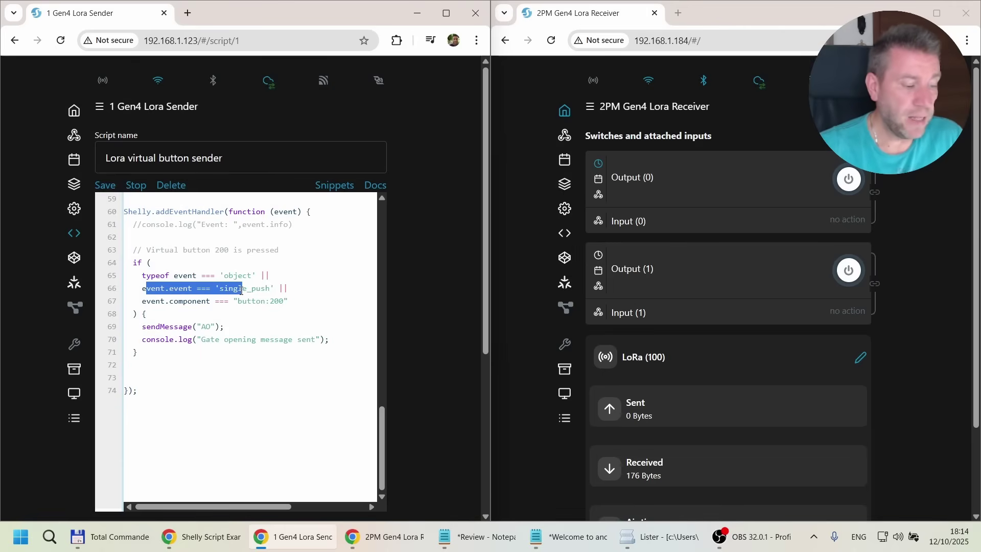
pyautogui.click(221, 288)
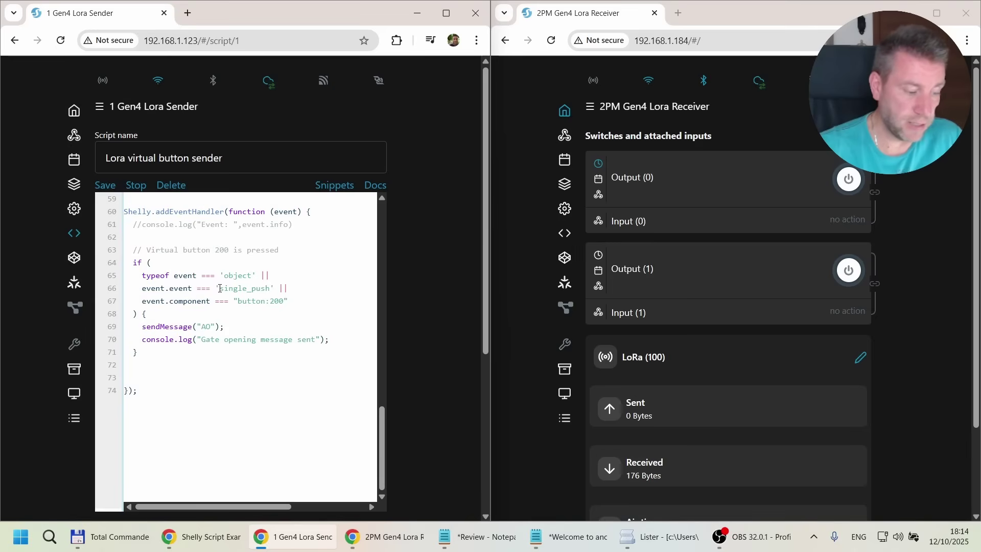
pyautogui.moveTo(223, 289); pyautogui.dragTo(286, 299)
pyautogui.click(238, 323)
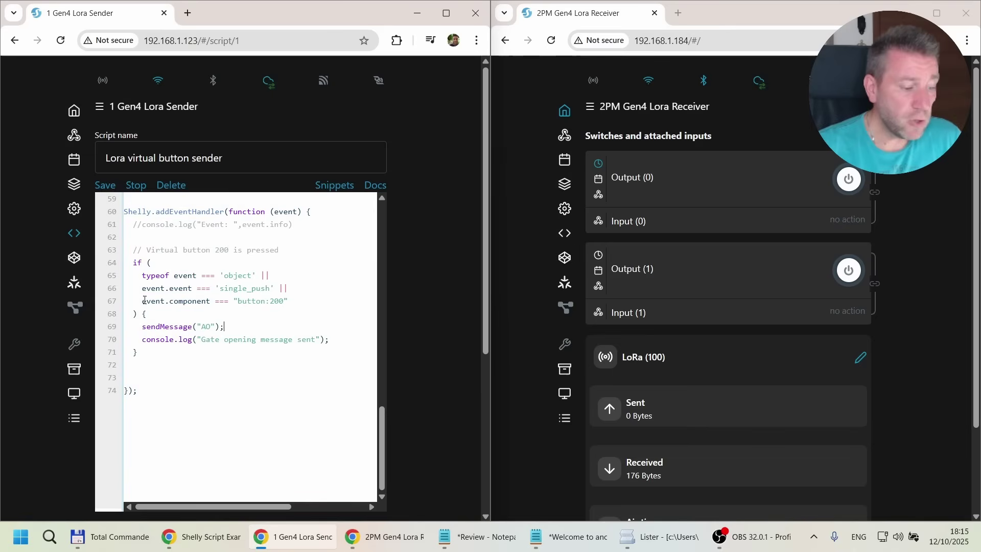
pyautogui.moveTo(142, 327); pyautogui.dragTo(224, 325)
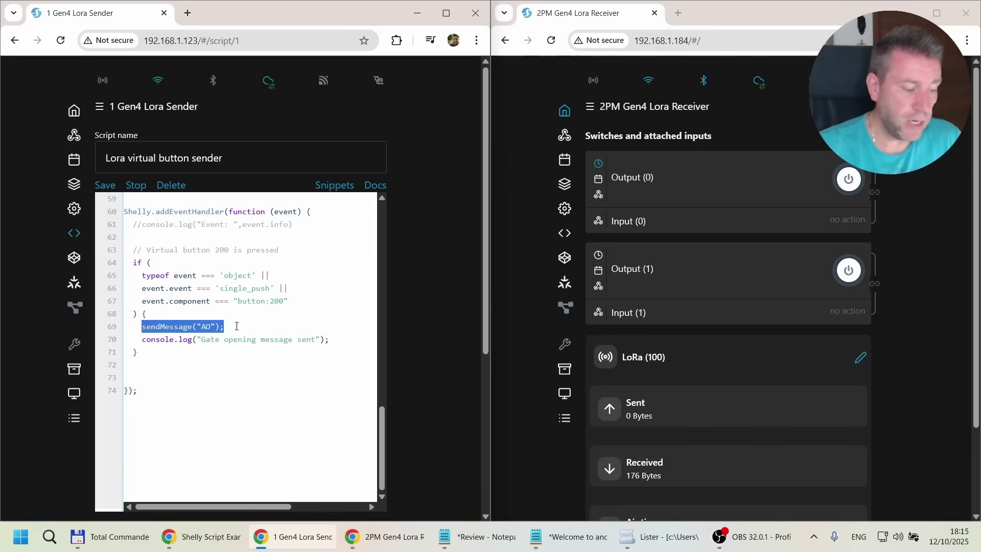
pyautogui.click(151, 339)
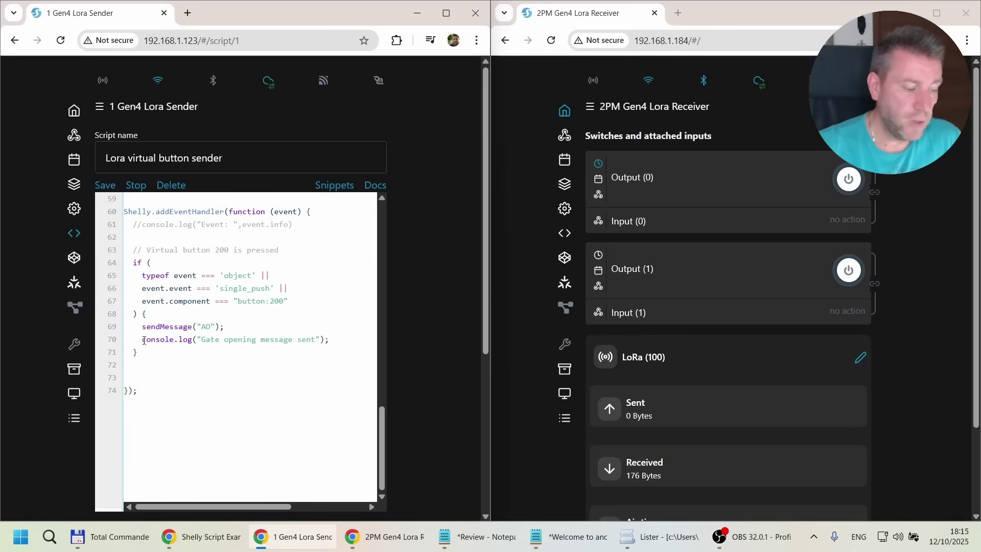
pyautogui.moveTo(144, 340); pyautogui.dragTo(332, 340)
pyautogui.click(222, 342)
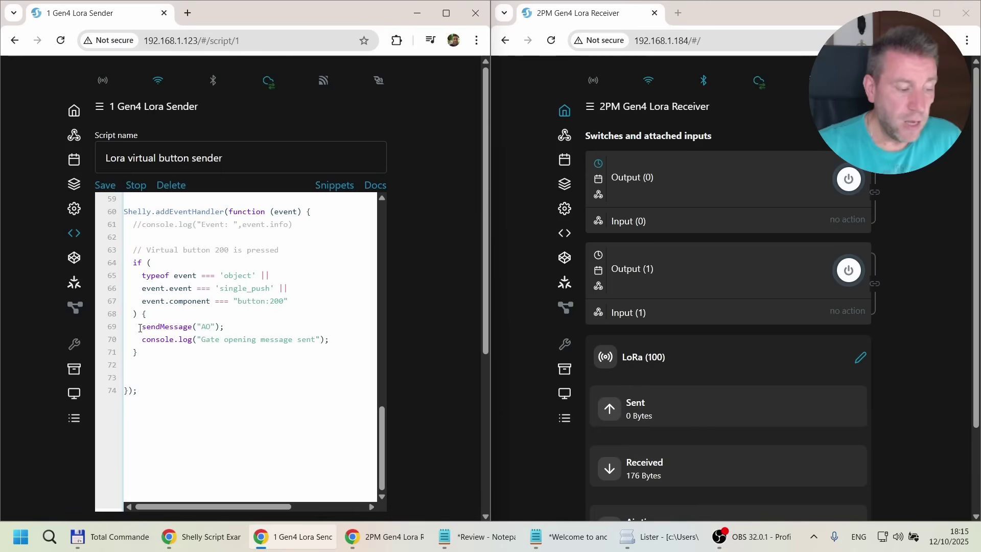
pyautogui.tripleClick(238, 325)
pyautogui.click(240, 325)
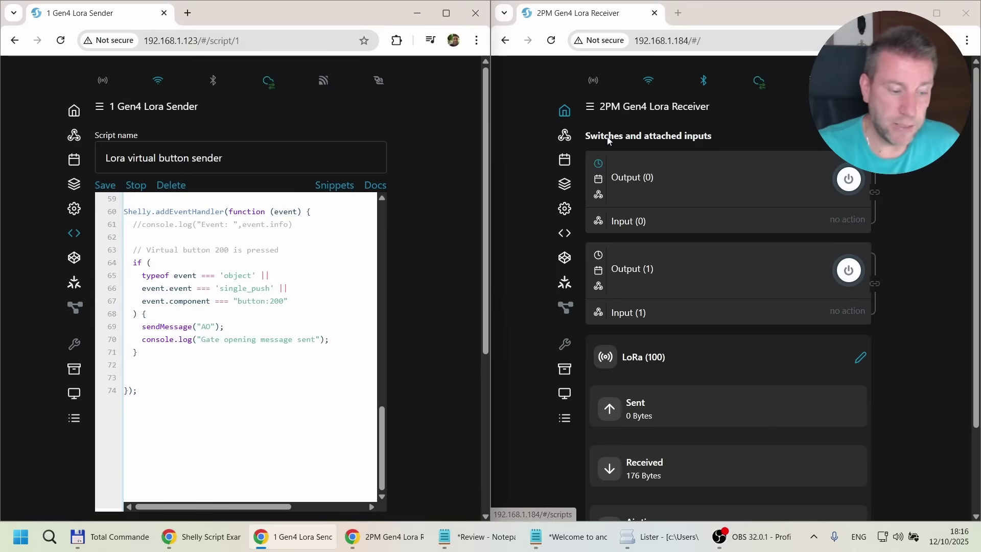
# Step: Open the receiver's Output (0) settings and confirm its Auto OFF timer is 1 second
pyautogui.click(629, 179)
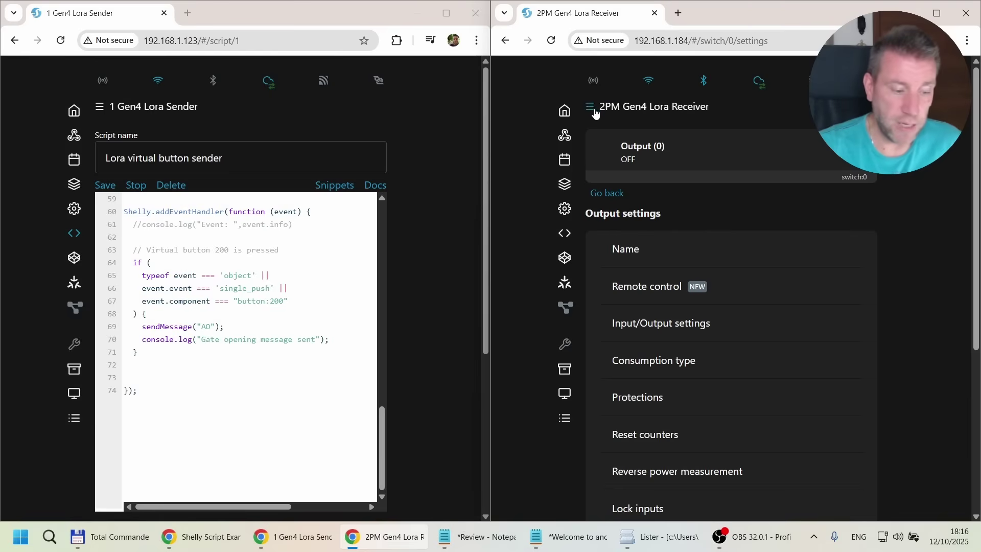
pyautogui.click(564, 110)
pyautogui.click(625, 182)
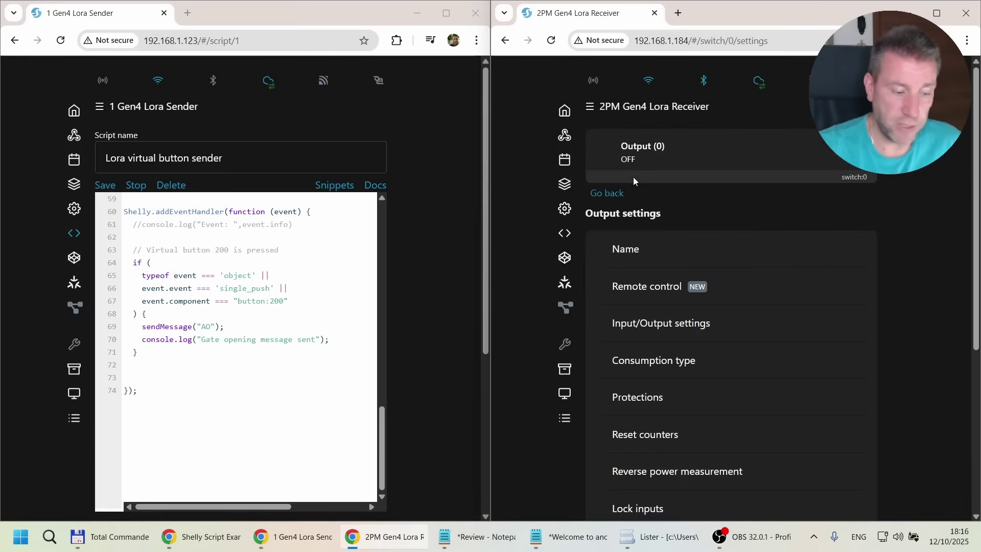
pyautogui.scroll(-5, 651, 168)
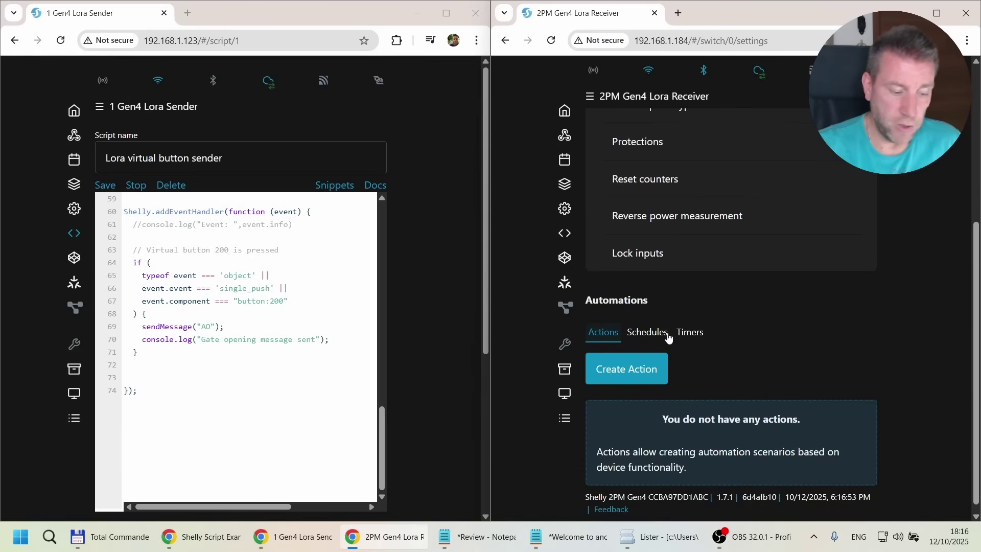
pyautogui.click(691, 332)
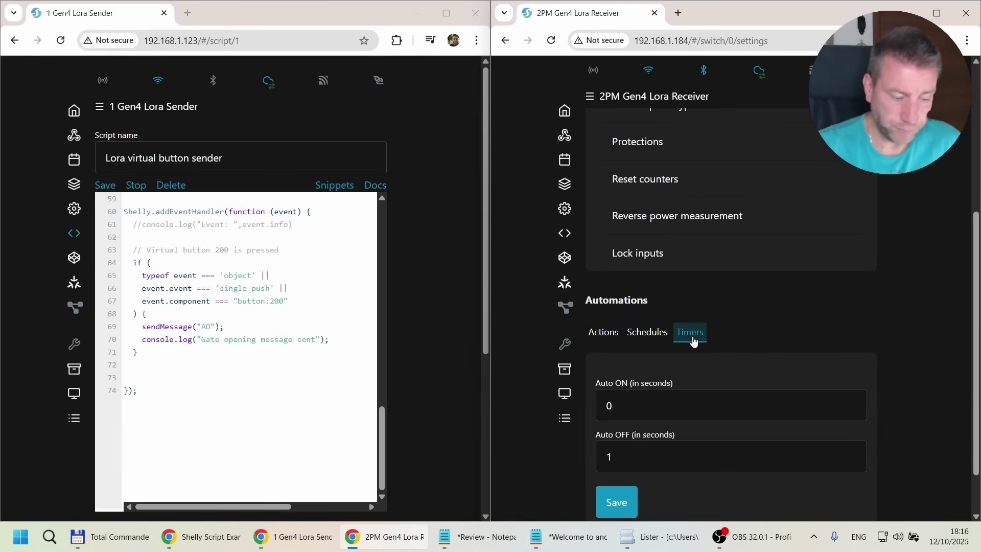
pyautogui.scroll(-2, 691, 354)
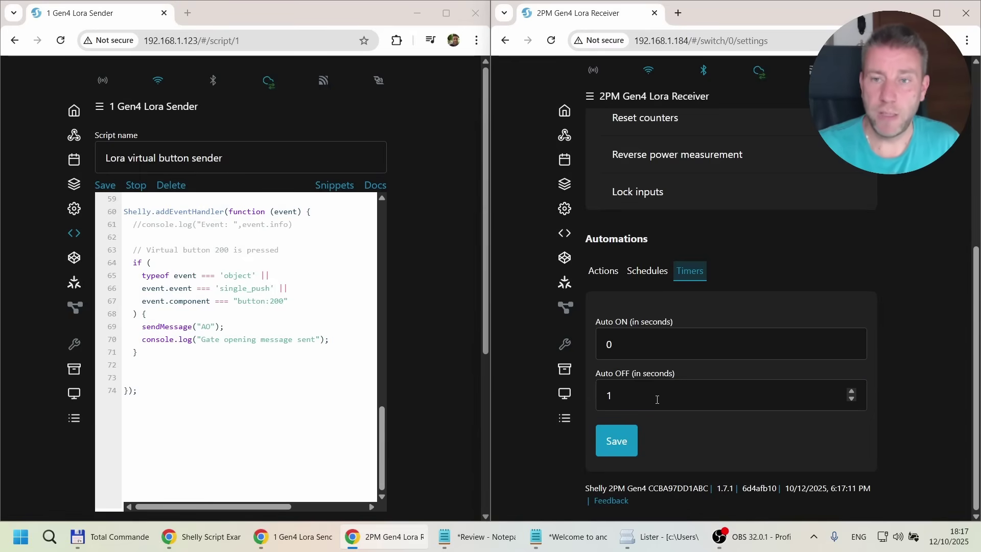
pyautogui.scroll(6, 676, 398)
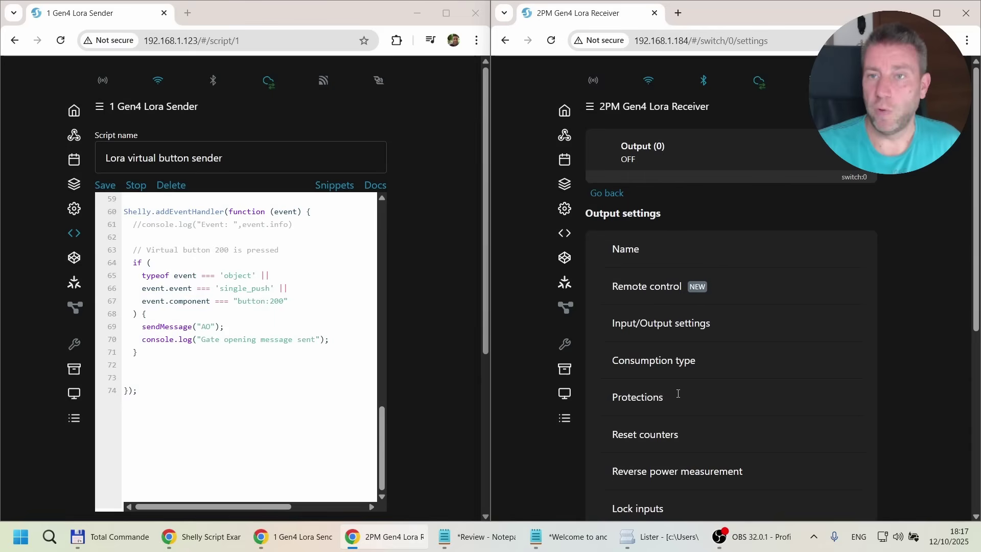
# Step: Open the receiver's 'Lora virtual button receive' script
pyautogui.click(564, 111)
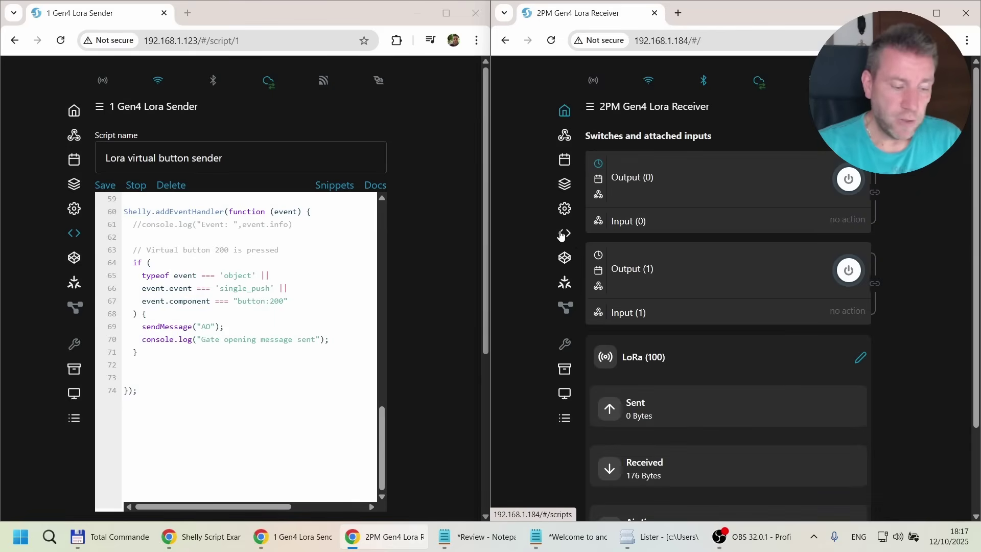
pyautogui.click(564, 233)
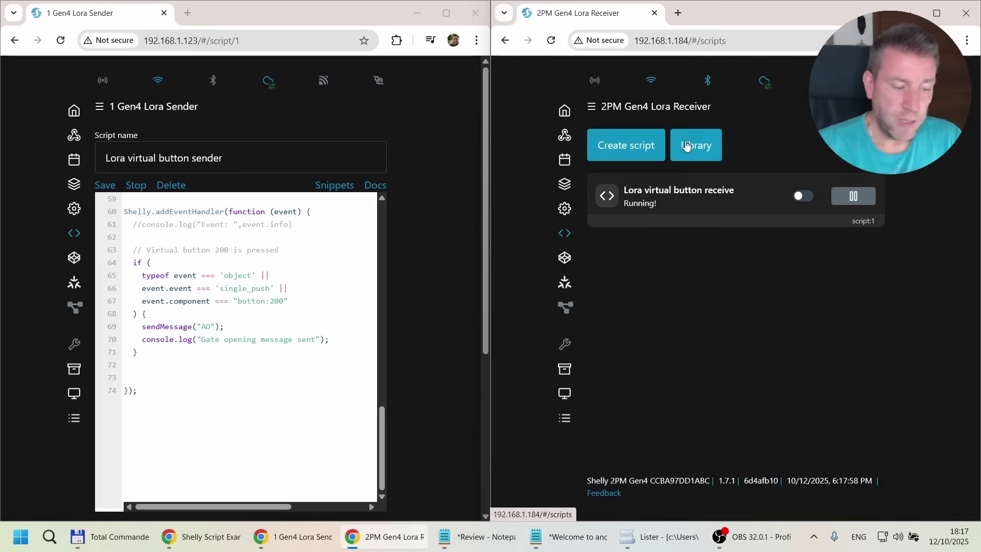
pyautogui.click(661, 197)
pyautogui.click(602, 162)
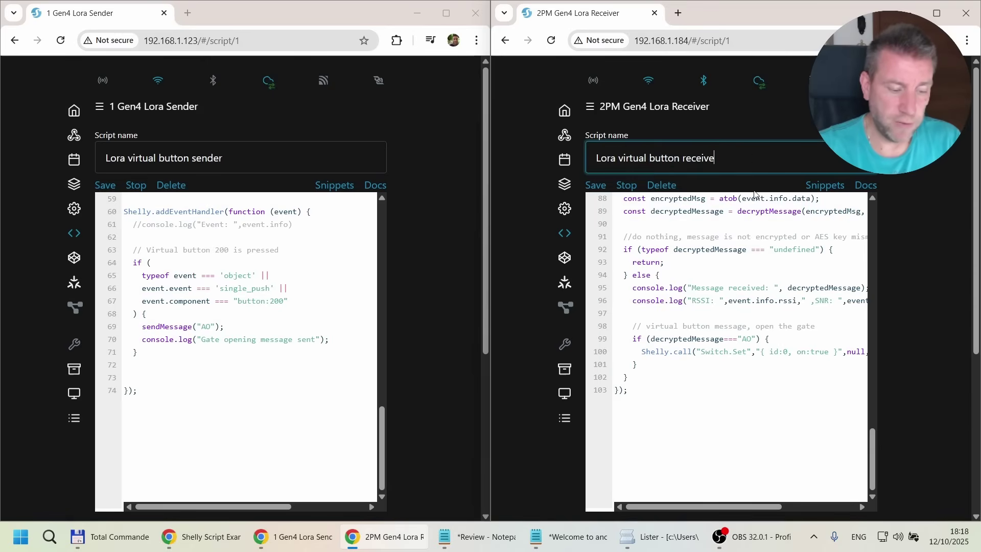
pyautogui.scroll(20, 730, 254)
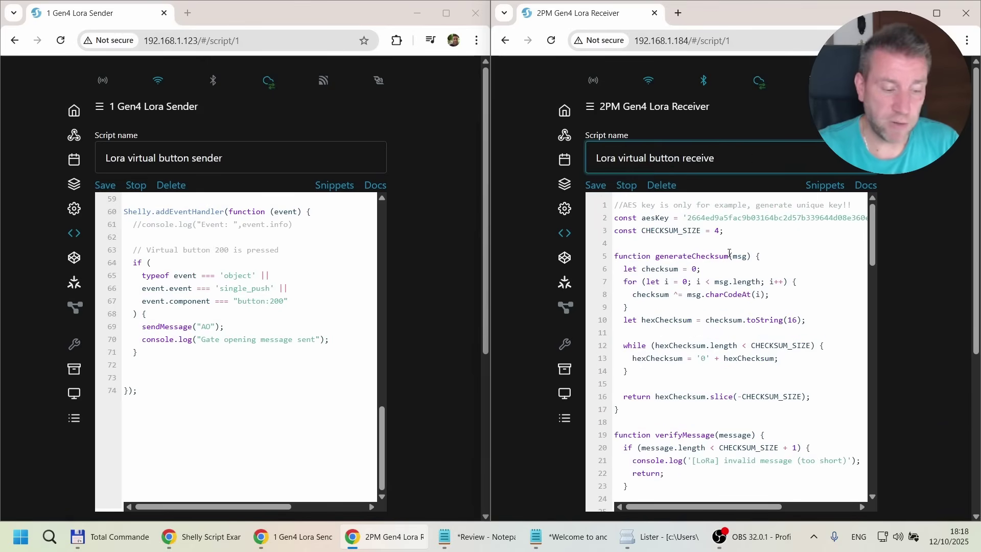
pyautogui.scroll(-6, 730, 253)
pyautogui.scroll(-12, 728, 250)
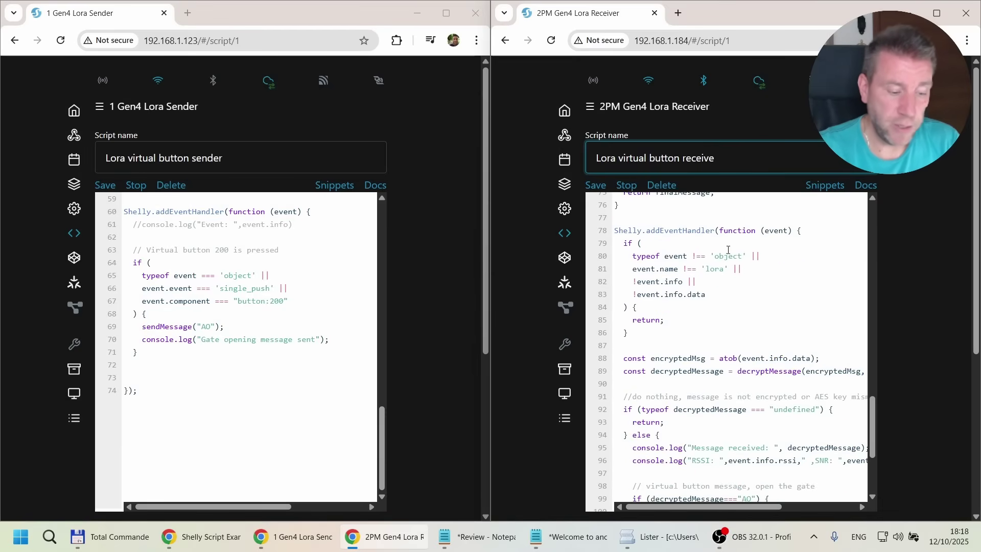
# Step: Highlight the receiver's event handler and the 'Message received' log line
pyautogui.moveTo(647, 230); pyautogui.dragTo(774, 230)
pyautogui.scroll(-1, 776, 229)
pyautogui.scroll(-2, 777, 228)
pyautogui.scroll(2, 777, 228)
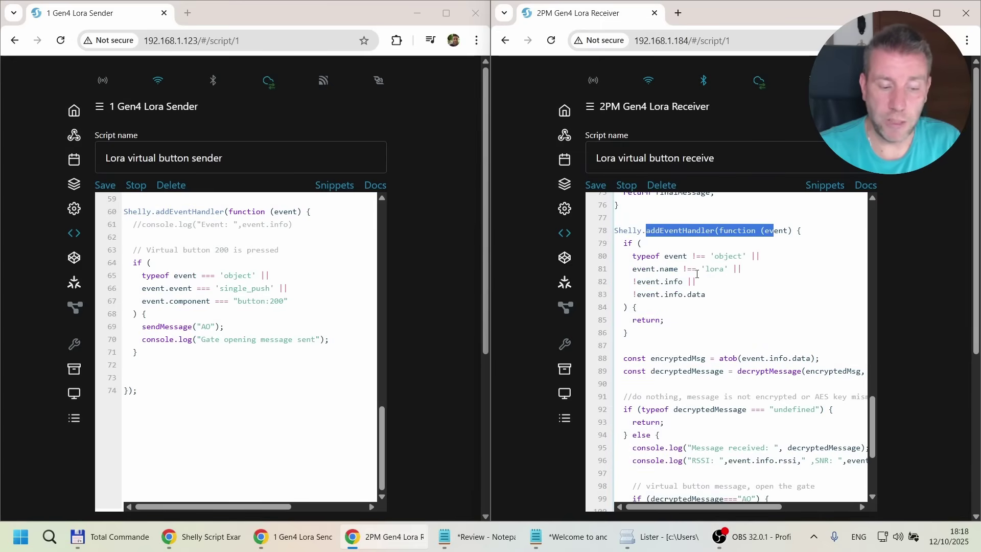
pyautogui.scroll(-2, 705, 266)
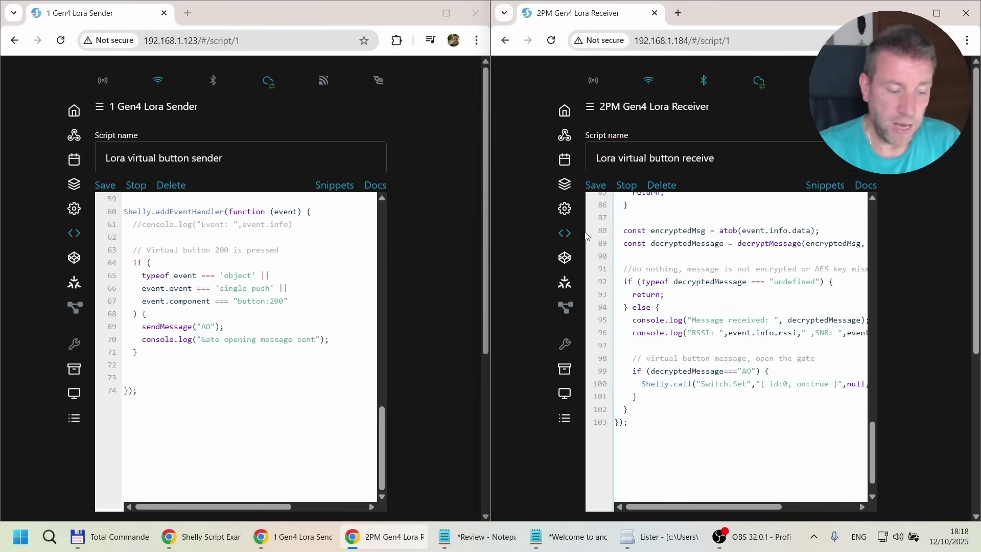
pyautogui.scroll(-1, 741, 231)
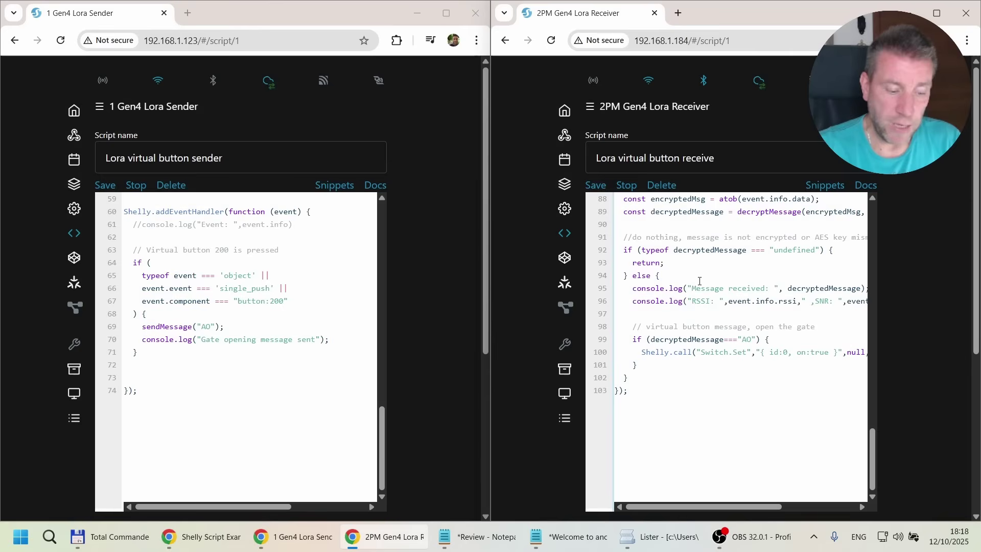
pyautogui.moveTo(633, 287); pyautogui.dragTo(800, 289)
pyautogui.click(696, 289)
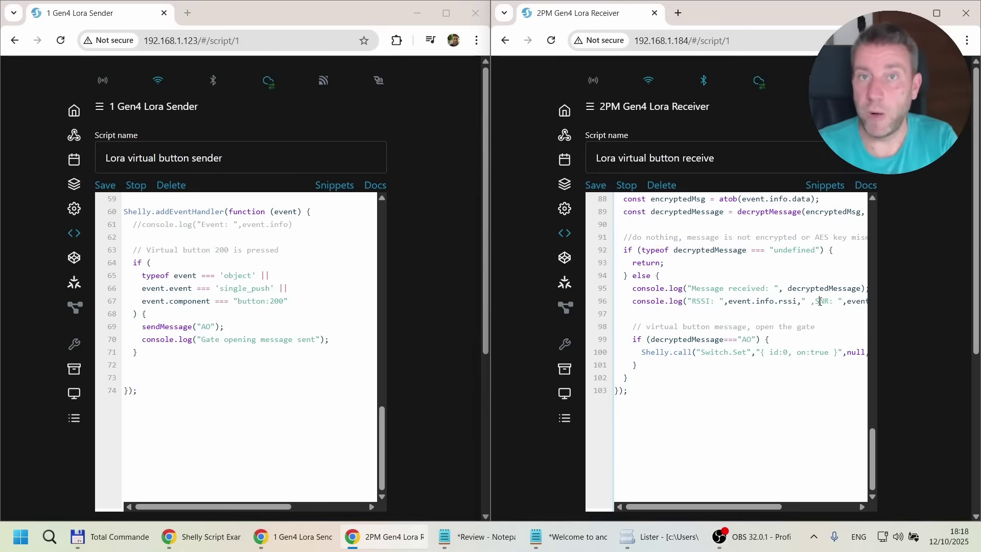
# Step: Highlight the AO message block, its decryptedMessage check and the Switch.Set call on line 100
pyautogui.moveTo(632, 327); pyautogui.dragTo(682, 364)
pyautogui.click(682, 366)
pyautogui.hotkey('shift', 'Down')
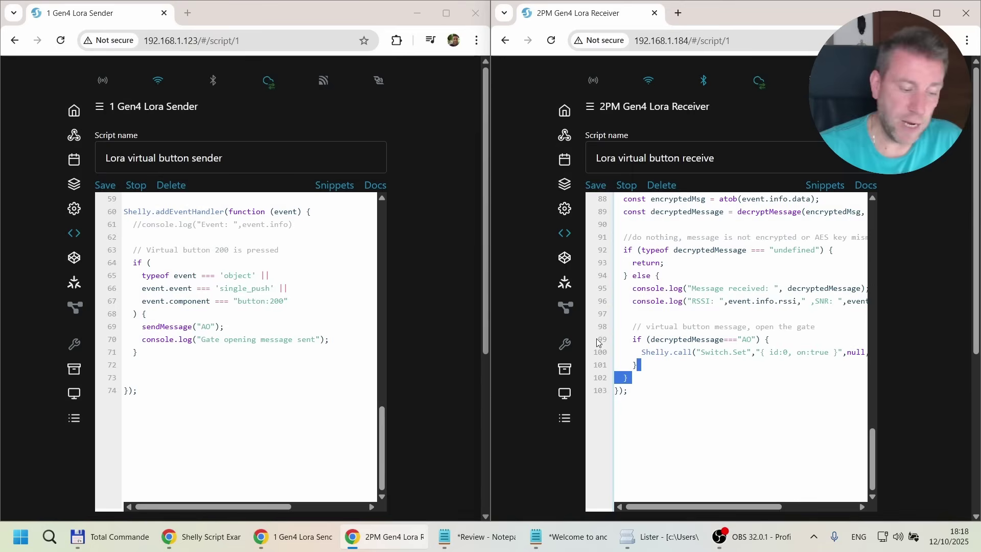
pyautogui.click(607, 337)
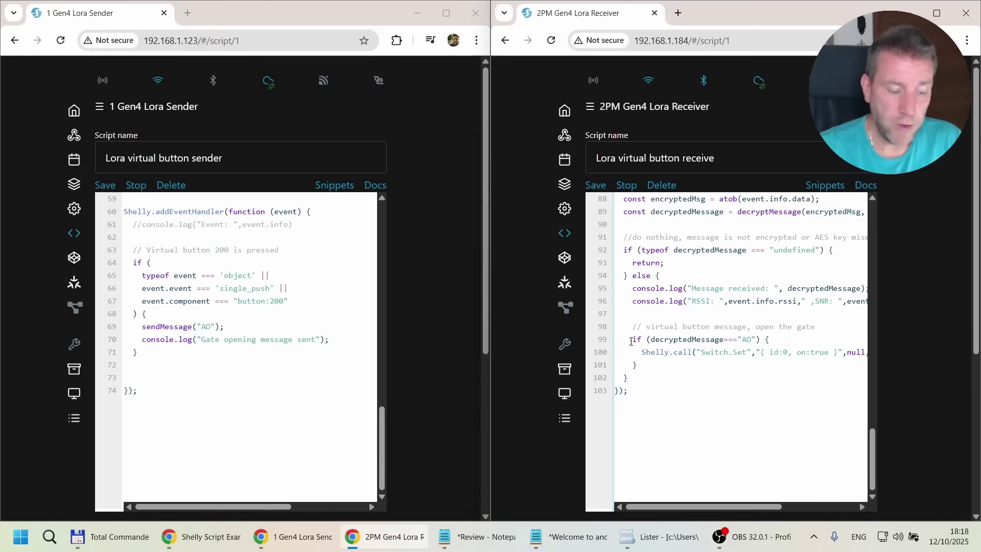
pyautogui.moveTo(654, 339); pyautogui.dragTo(736, 341)
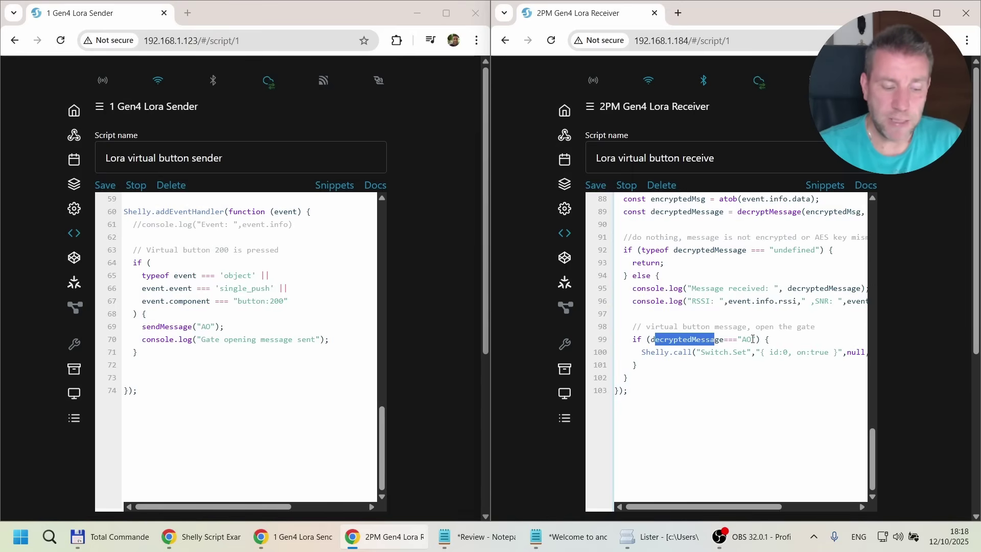
pyautogui.click(648, 355)
pyautogui.moveTo(681, 507); pyautogui.dragTo(696, 508)
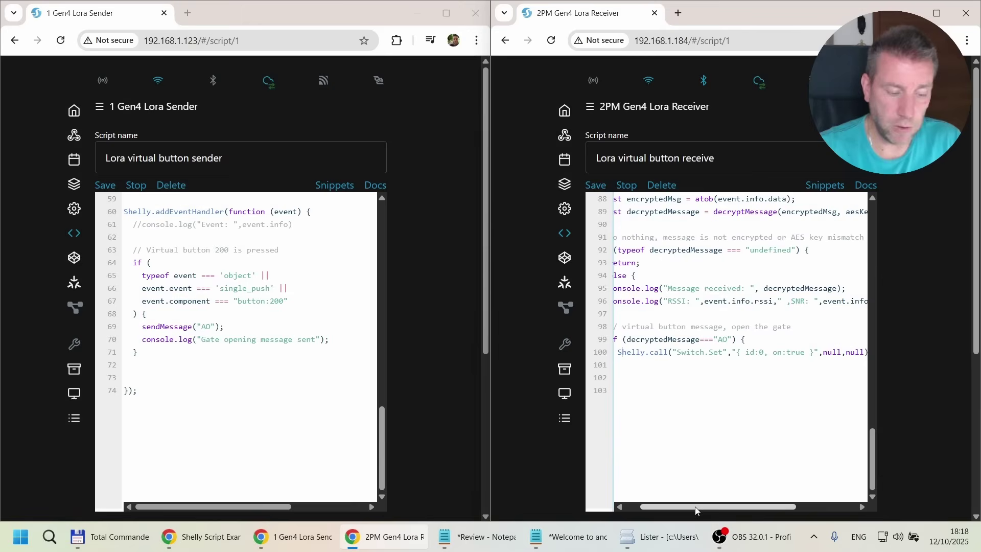
pyautogui.moveTo(677, 353); pyautogui.dragTo(805, 353)
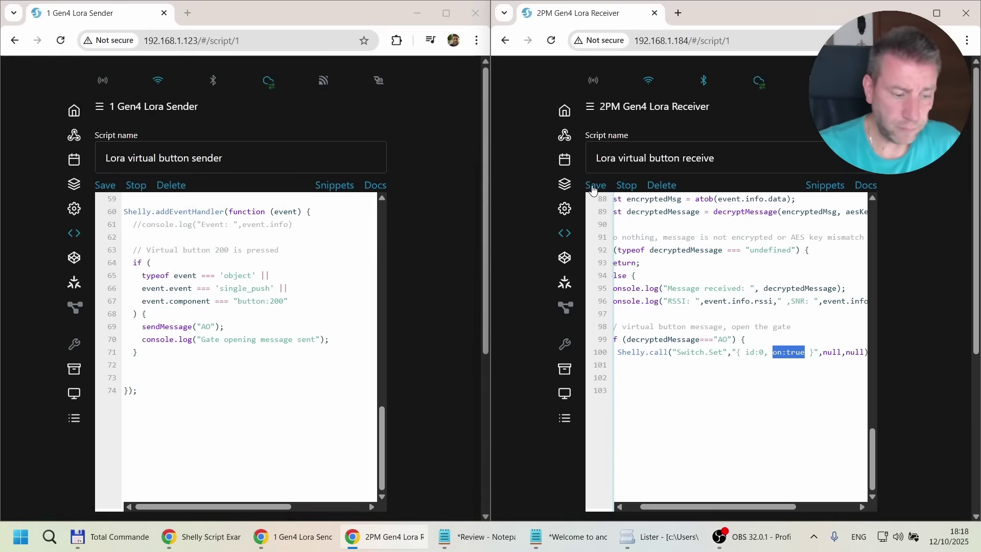
pyautogui.click(696, 247)
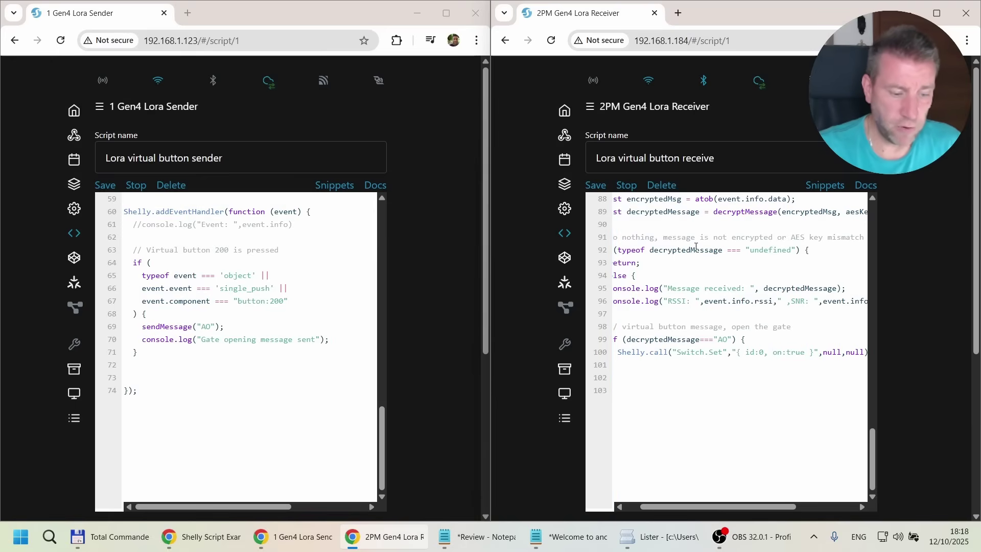
pyautogui.scroll(-5, 858, 297)
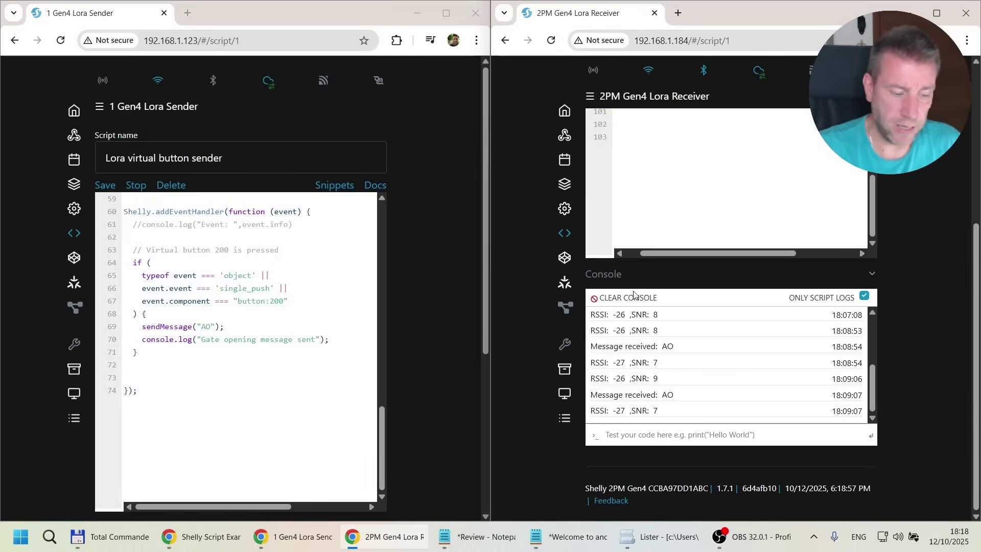
# Step: Clear the script console on the receiver, then on the sender
pyautogui.click(613, 303)
pyautogui.scroll(-5, 421, 338)
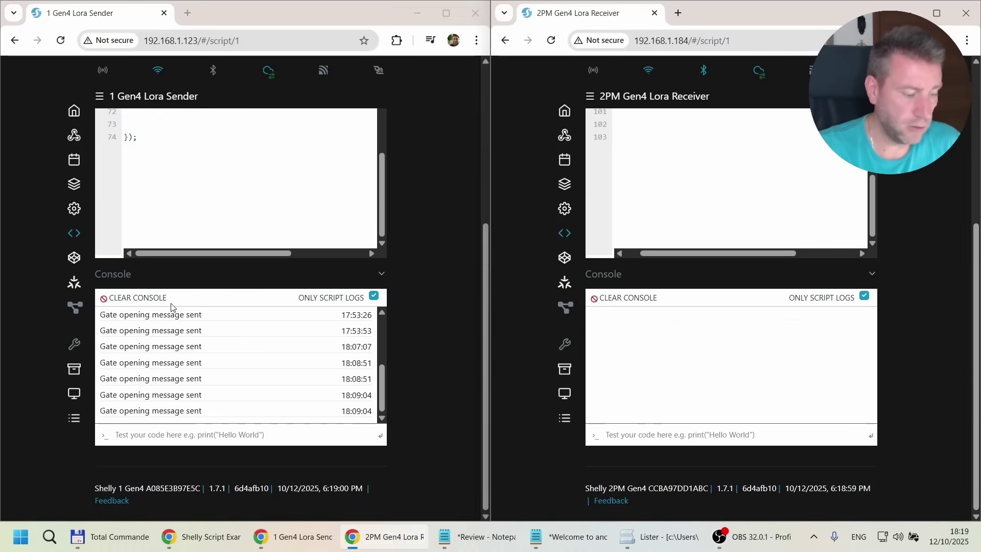
pyautogui.click(132, 299)
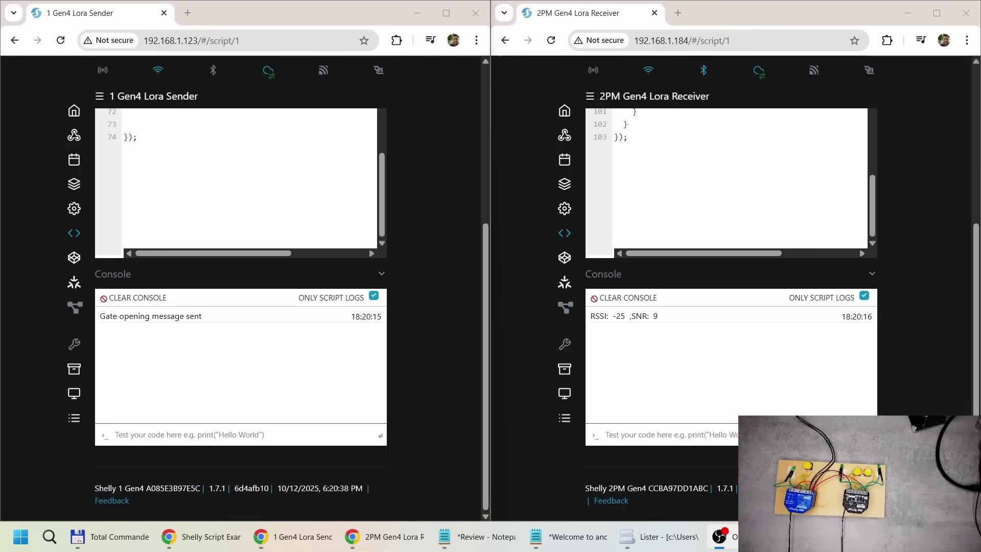
# Step: From the sender's home page, press the Gate virtual button, bringing data sent to 224 Bytes
pyautogui.click(74, 111)
pyautogui.click(235, 362)
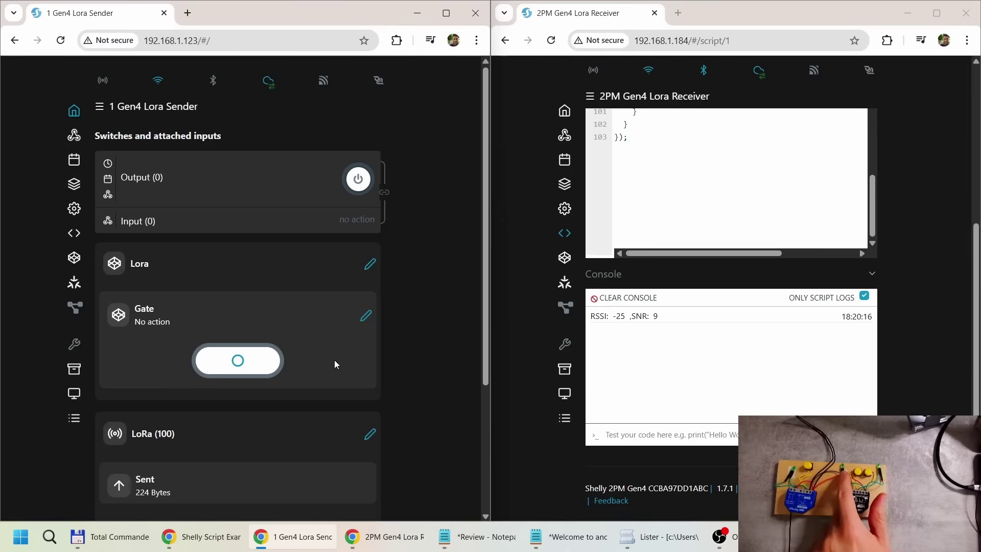
pyautogui.click(241, 366)
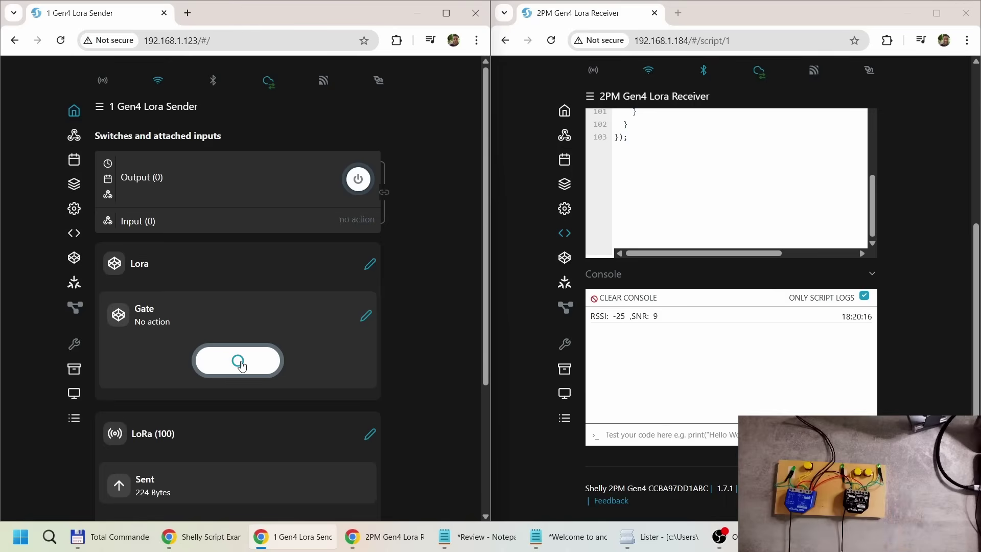